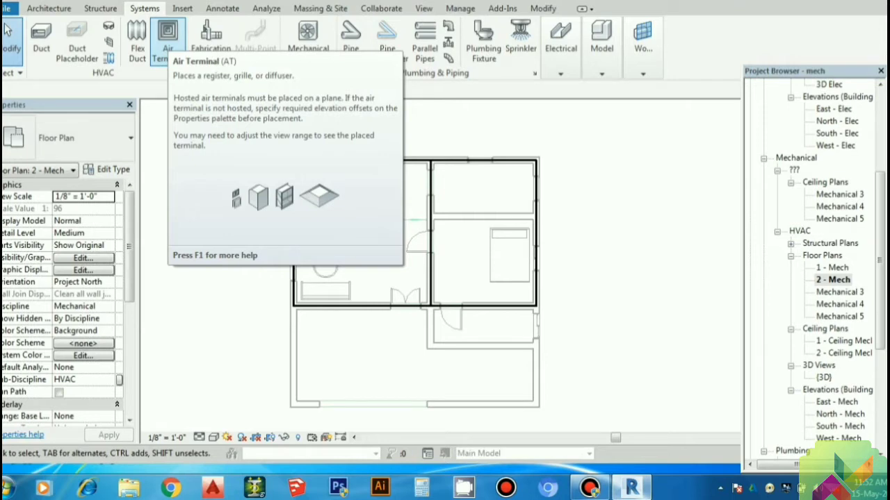
- Start an air terminal using the Supply Diffuser 24 x 24 Face 12 x 12 Connection type
{"action": "left_click", "coordinate": [168, 35]}
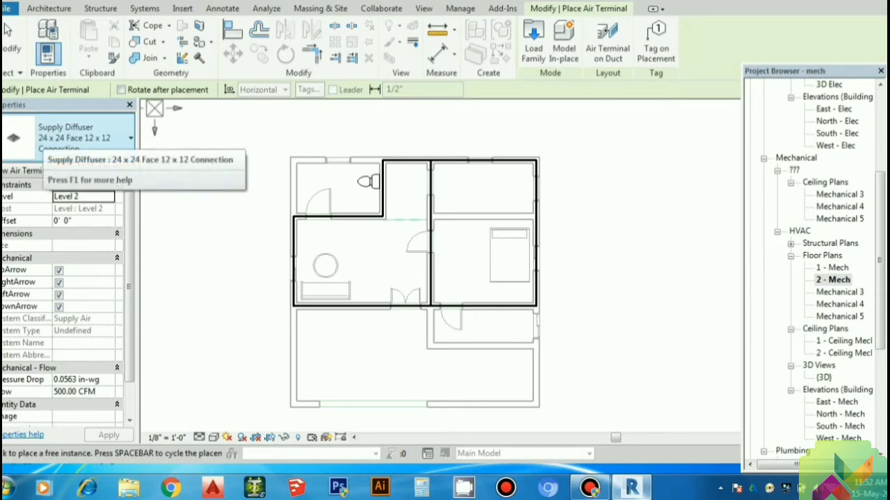
{"action": "left_click", "coordinate": [77, 139]}
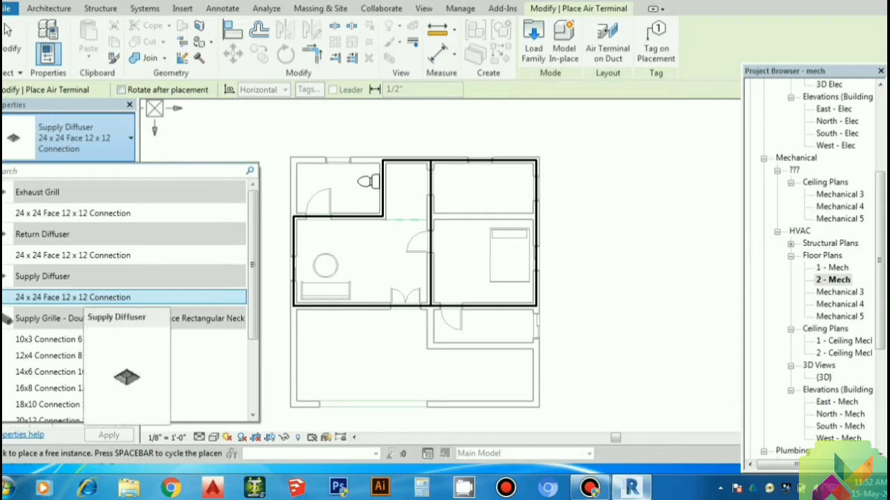
{"action": "left_click", "coordinate": [77, 297]}
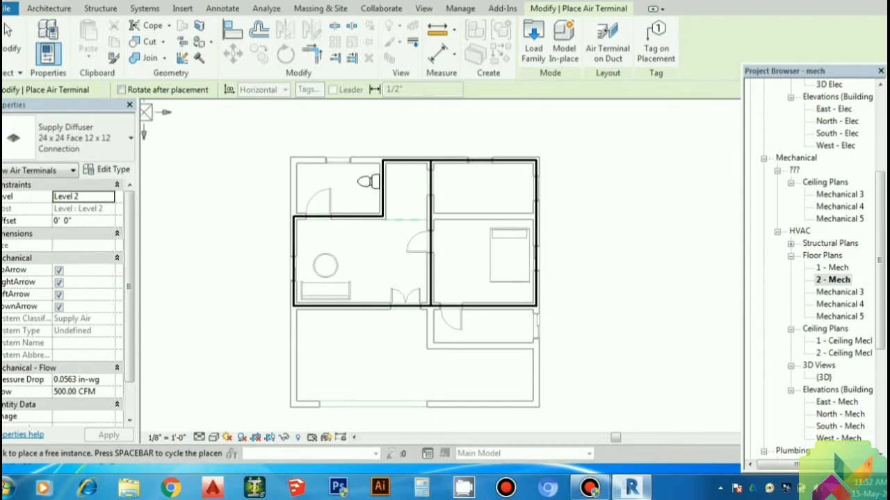
- Set the diffuser offset to 8' 0" and place one in the left room and one in the bedroom
{"action": "key", "text": "Tab"}
{"action": "type", "text": "8"}
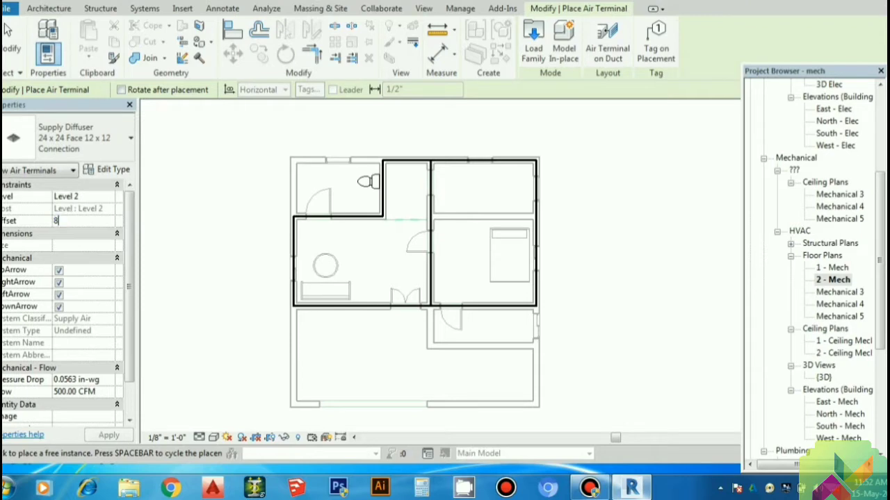
{"action": "key", "text": "Return"}
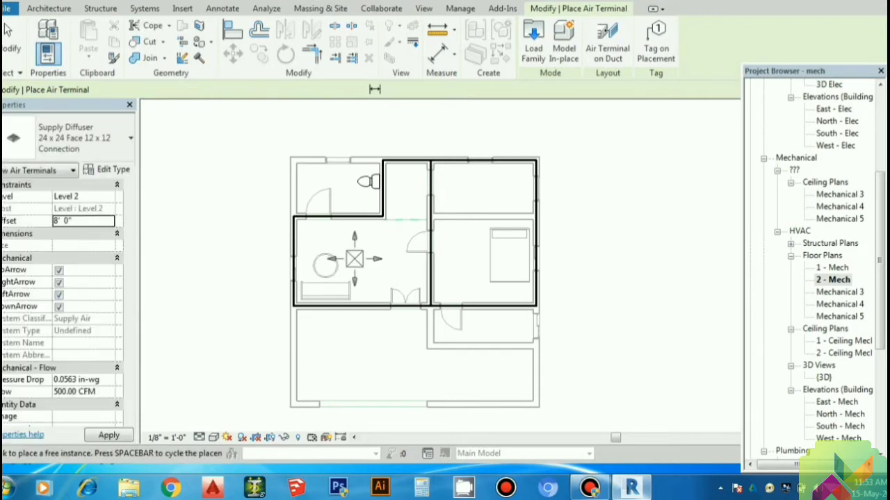
{"action": "left_click", "coordinate": [370, 256]}
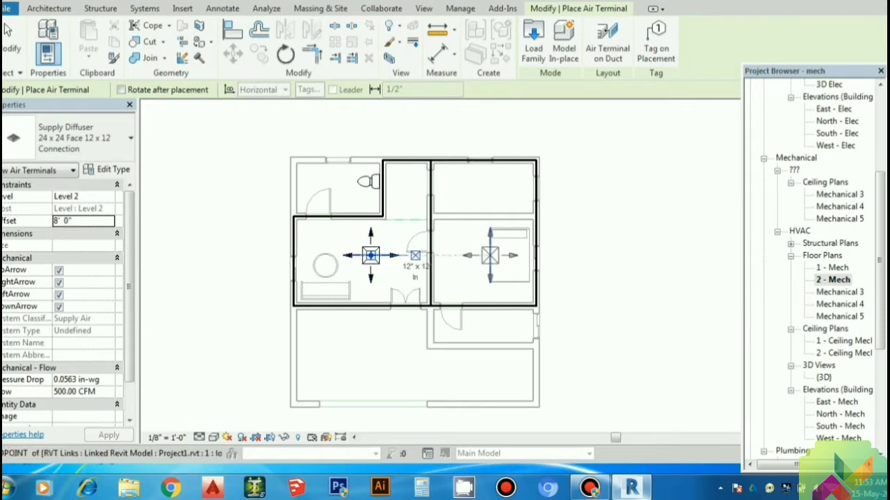
{"action": "left_click", "coordinate": [490, 256]}
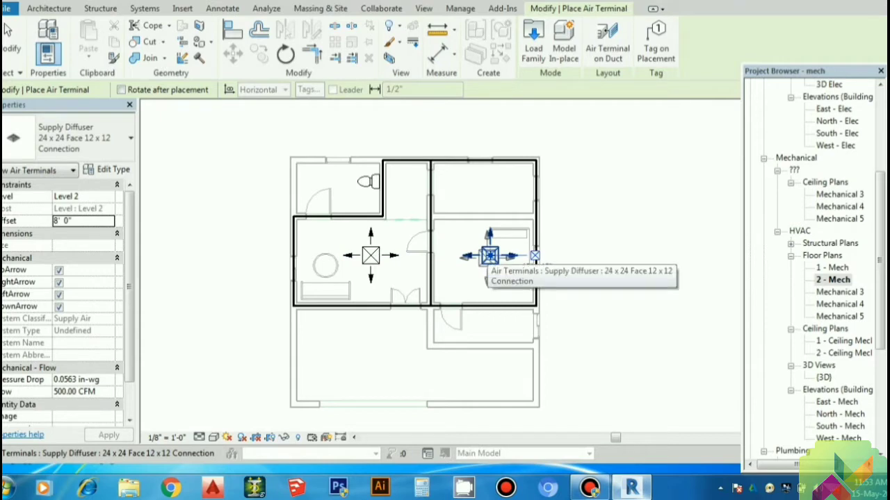
{"action": "key", "text": "Escape"}
{"action": "key", "text": "Escape"}
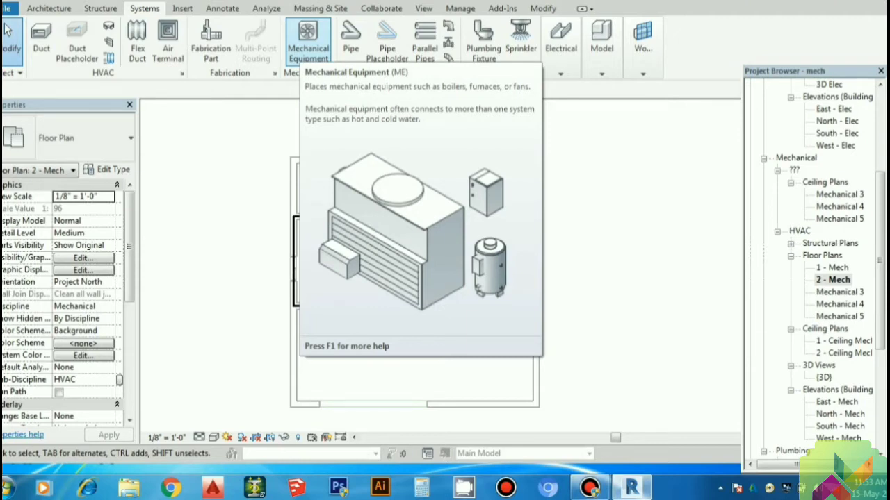
- Choose Air Handling Unit - Split System - Vertical 03 as mechanical equipment and bring up Load Family
{"action": "left_click", "coordinate": [307, 38]}
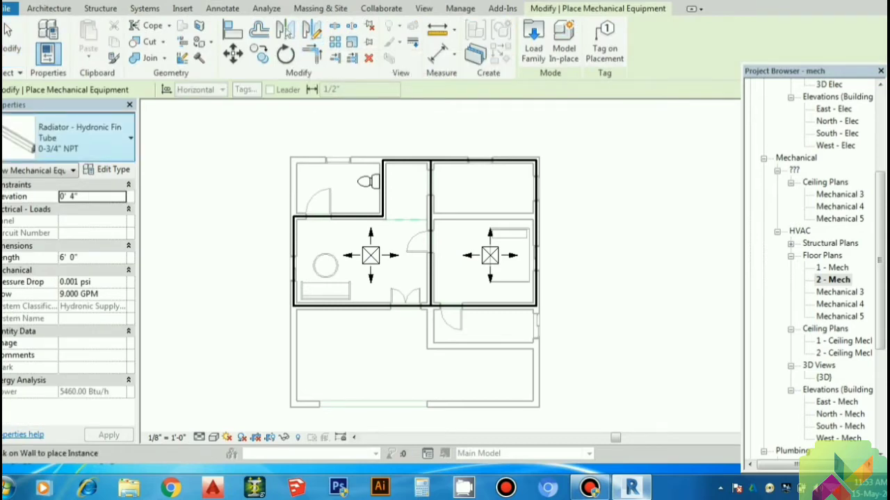
{"action": "left_click", "coordinate": [87, 142]}
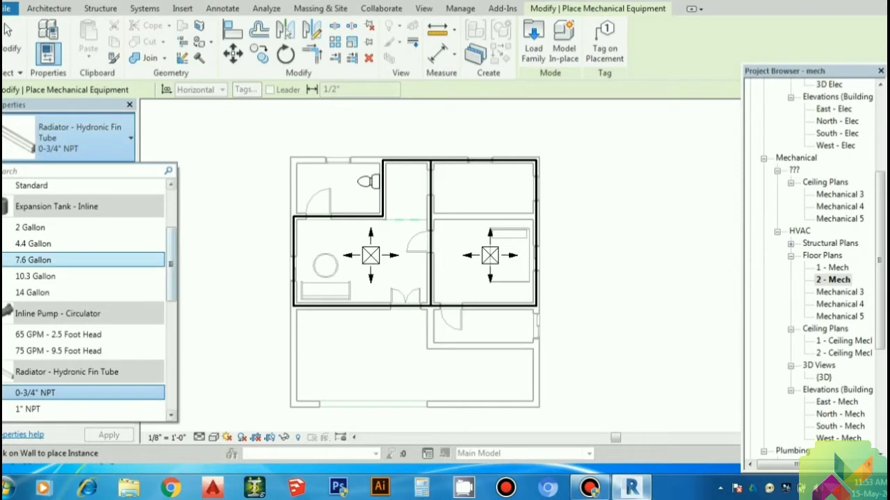
{"action": "scroll", "coordinate": [83, 299], "scroll_direction": "up", "scroll_amount": 2}
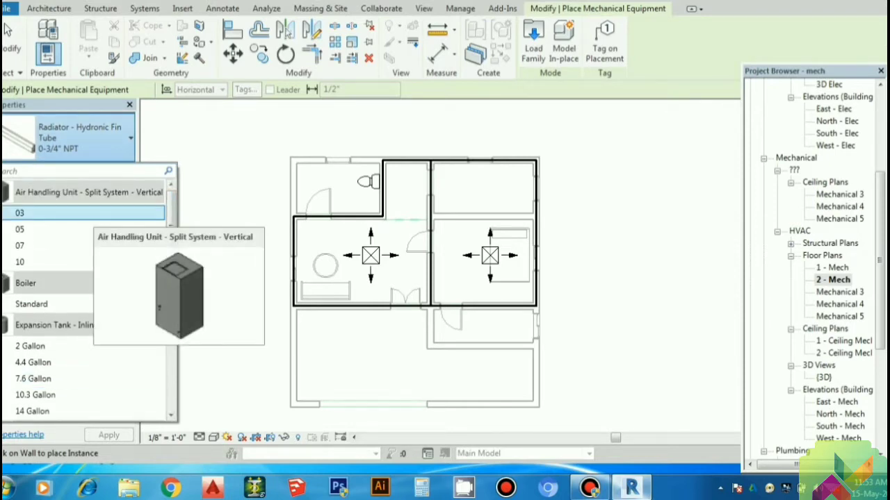
{"action": "left_click", "coordinate": [76, 212]}
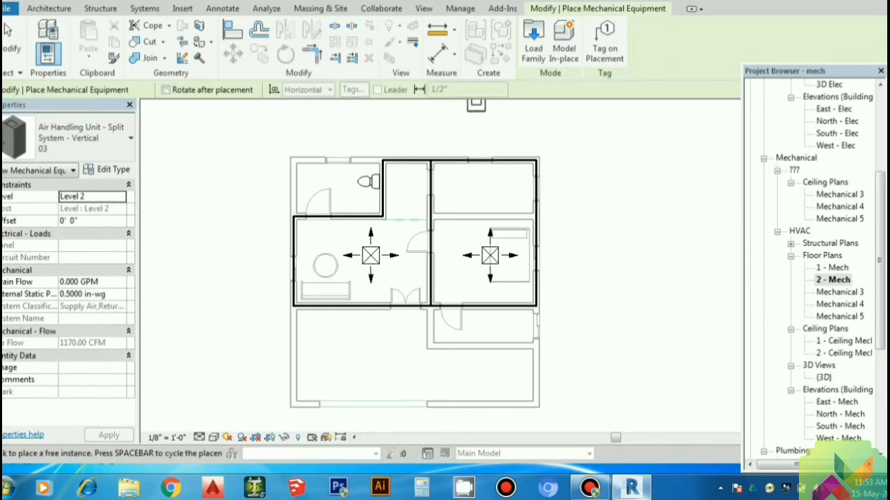
{"action": "left_click", "coordinate": [533, 38]}
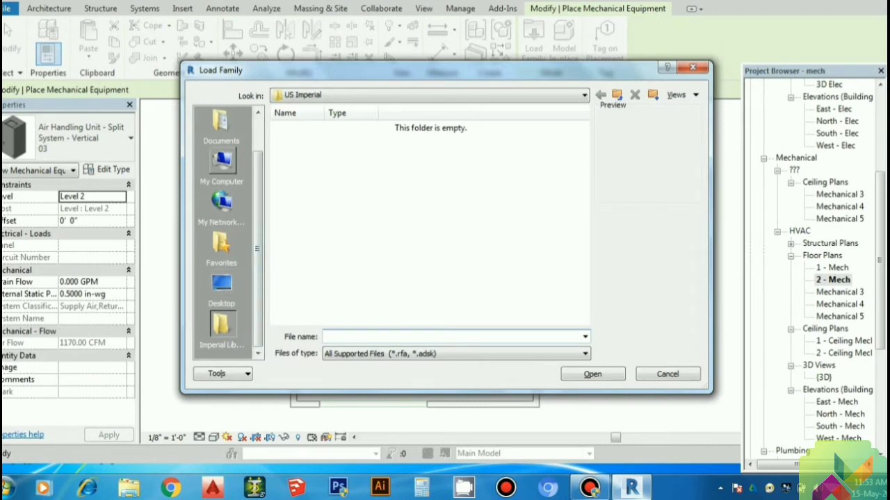
- Browse E:\India\Mechanical\MEP\Air-Side Components into the Air Handling Units folder
{"action": "left_click", "coordinate": [221, 164]}
{"action": "double_click", "coordinate": [398, 147]}
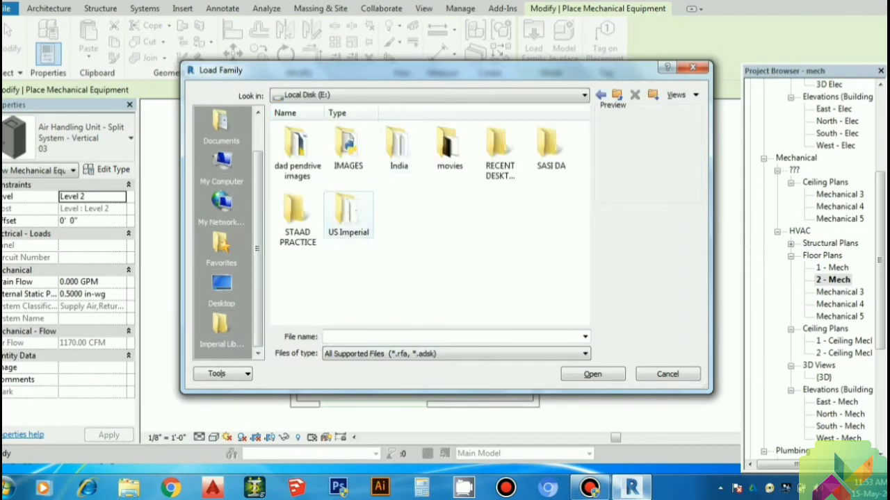
{"action": "double_click", "coordinate": [398, 148]}
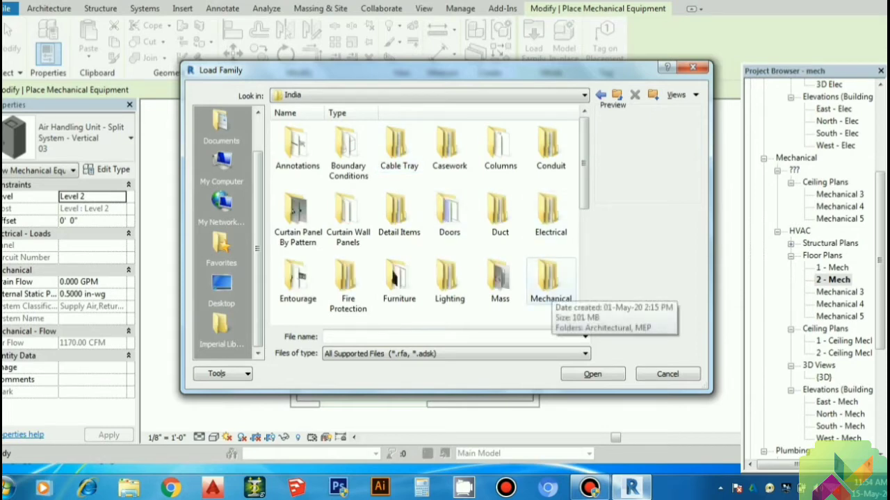
{"action": "double_click", "coordinate": [548, 280]}
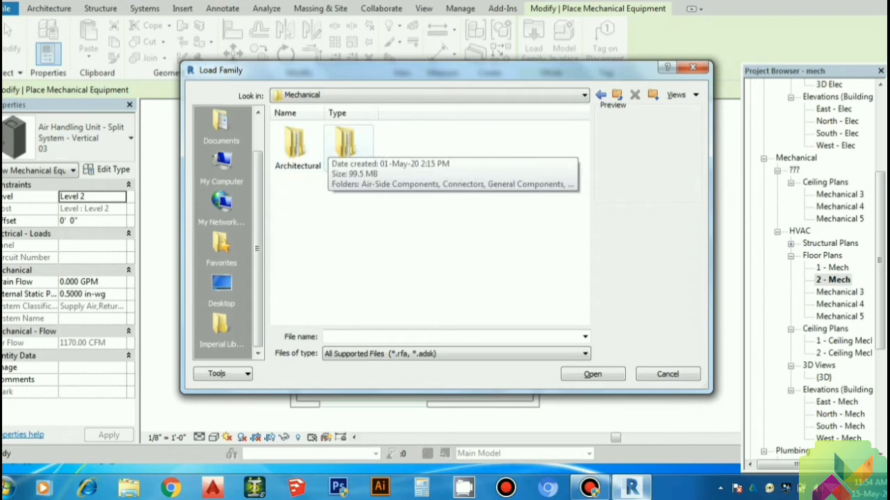
{"action": "double_click", "coordinate": [347, 144]}
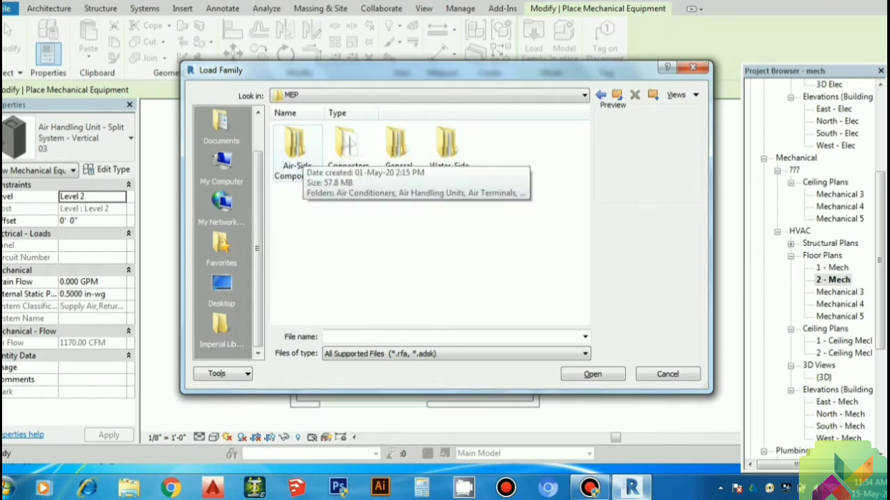
{"action": "double_click", "coordinate": [295, 146]}
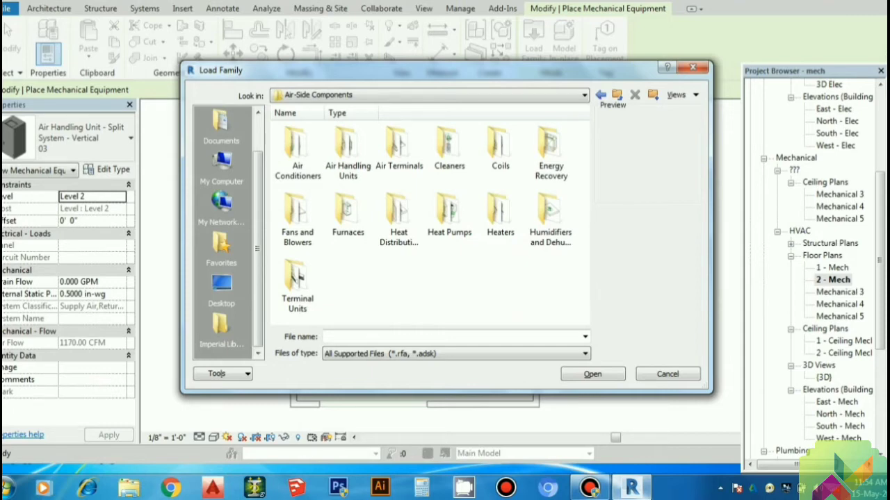
{"action": "double_click", "coordinate": [347, 150]}
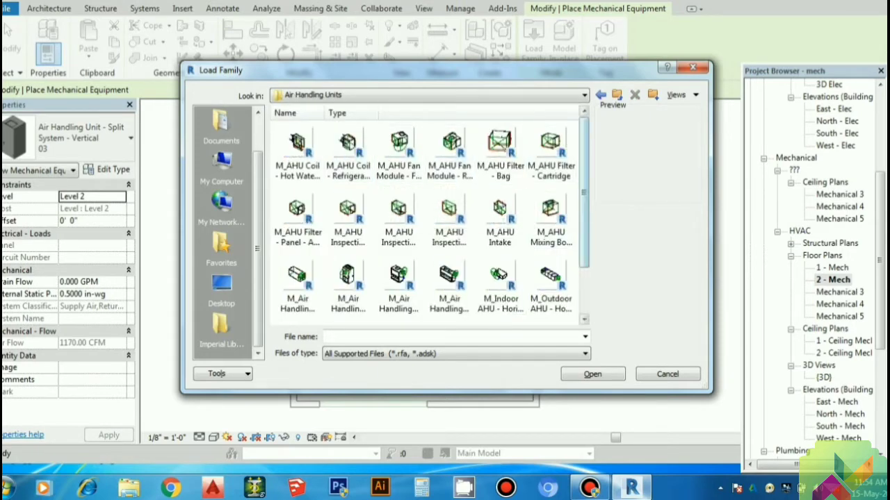
{"action": "scroll", "coordinate": [427, 219], "scroll_direction": "down", "scroll_amount": 1}
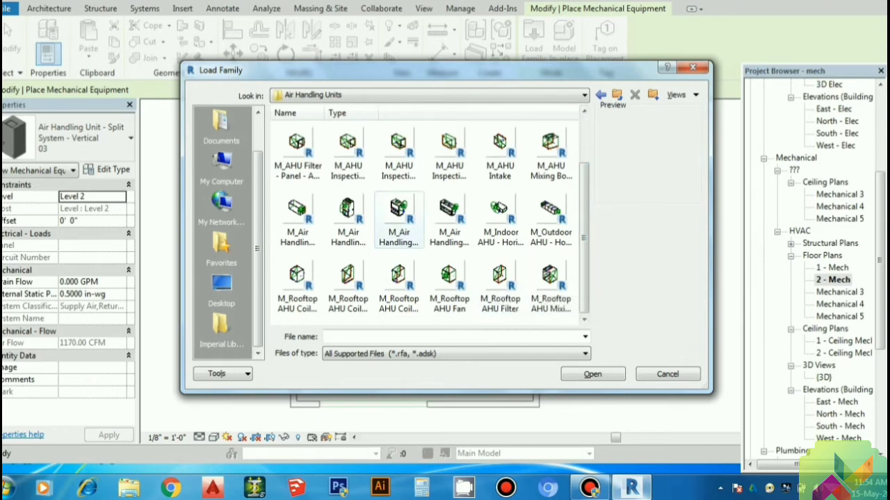
- Look through the Air Conditioners folder, then cancel Load Family without loading anything
{"action": "left_click", "coordinate": [600, 94]}
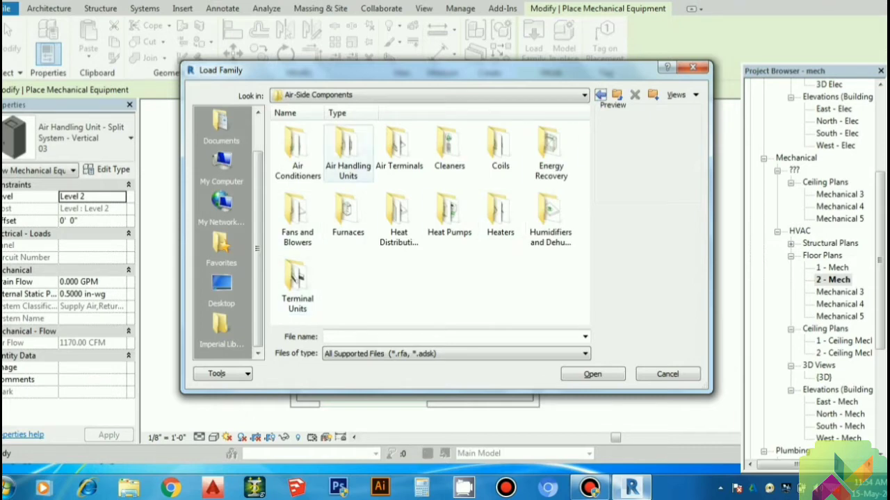
{"action": "double_click", "coordinate": [298, 150]}
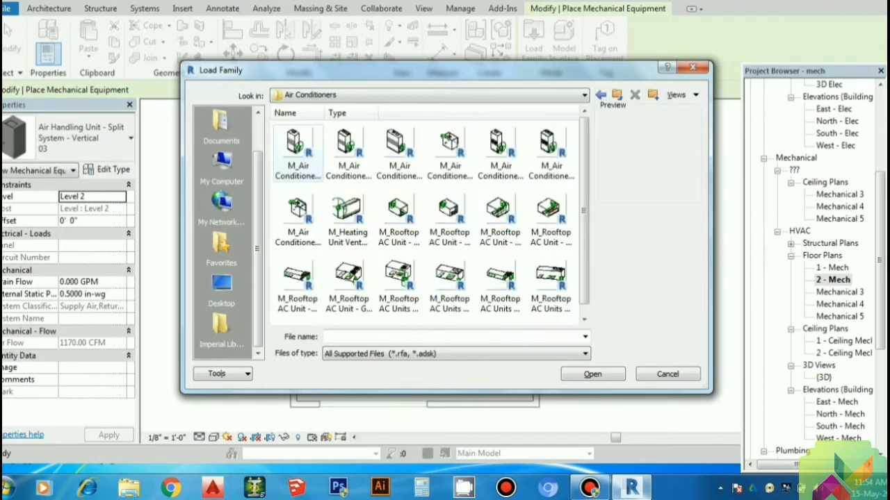
{"action": "scroll", "coordinate": [500, 281], "scroll_direction": "down", "scroll_amount": 1}
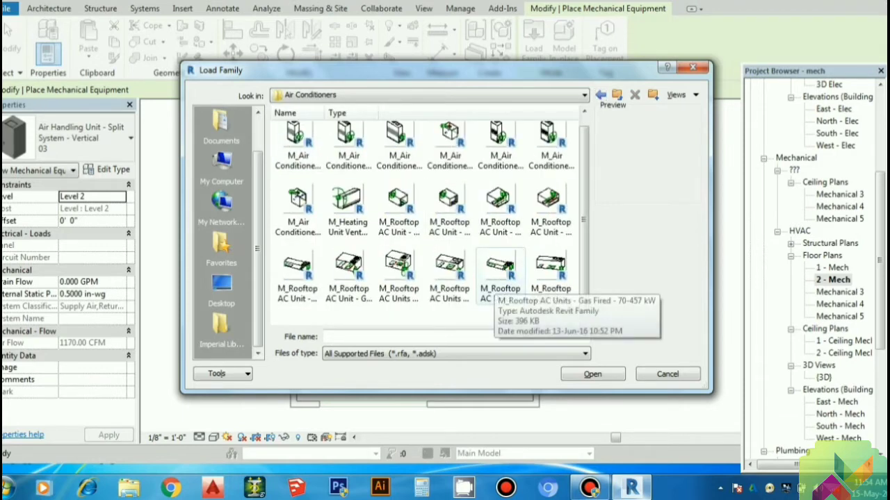
{"action": "left_click", "coordinate": [600, 94]}
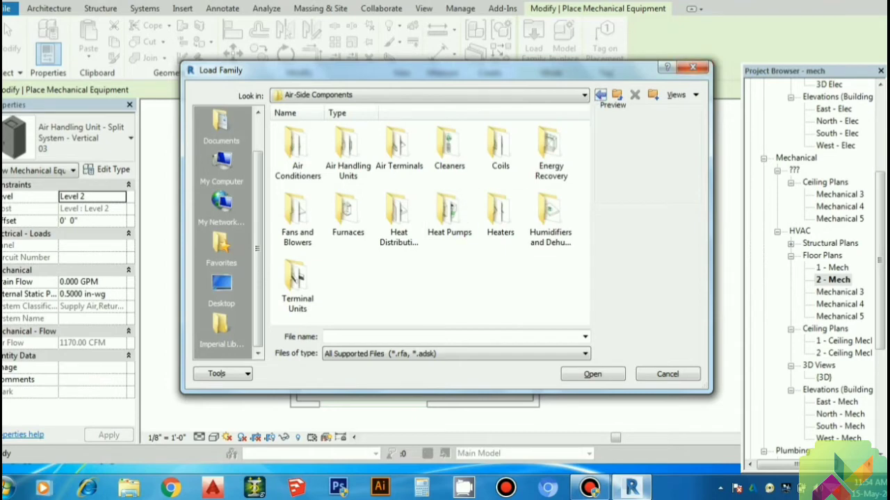
{"action": "left_click", "coordinate": [693, 66]}
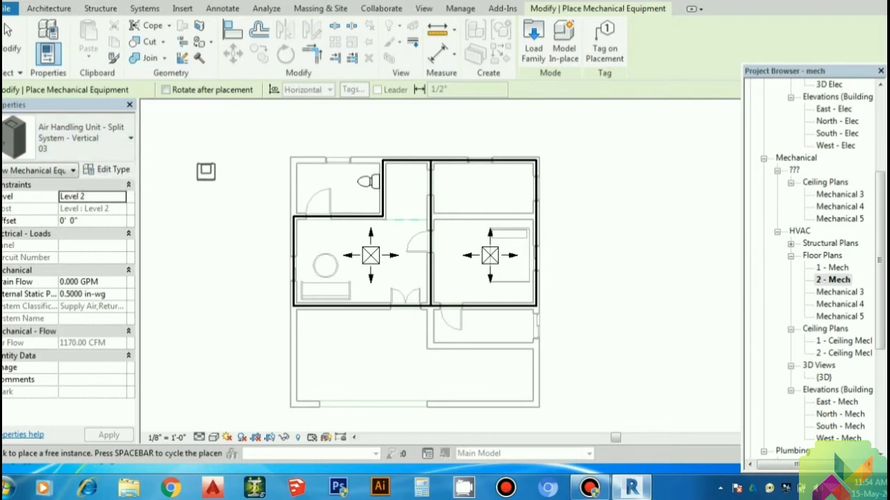
- Set the unit's offset to 10' 0" and place it in the small lower-right room
{"action": "key", "text": "Tab"}
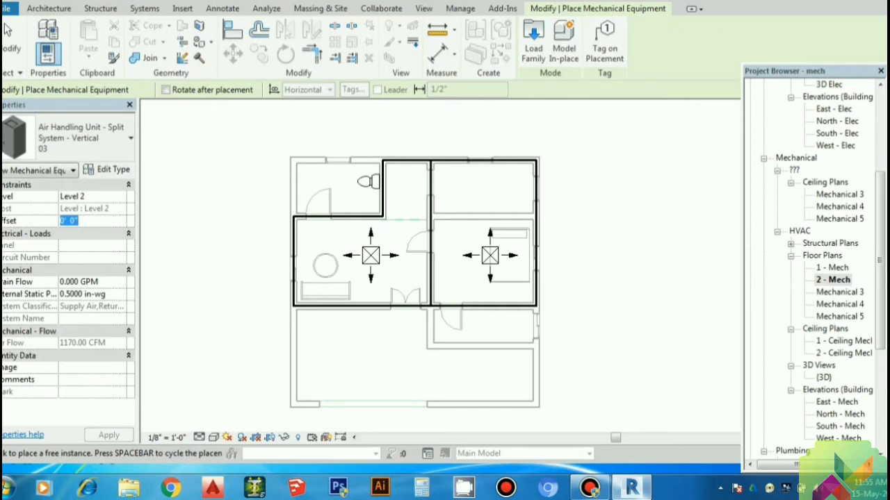
{"action": "type", "text": "10'"}
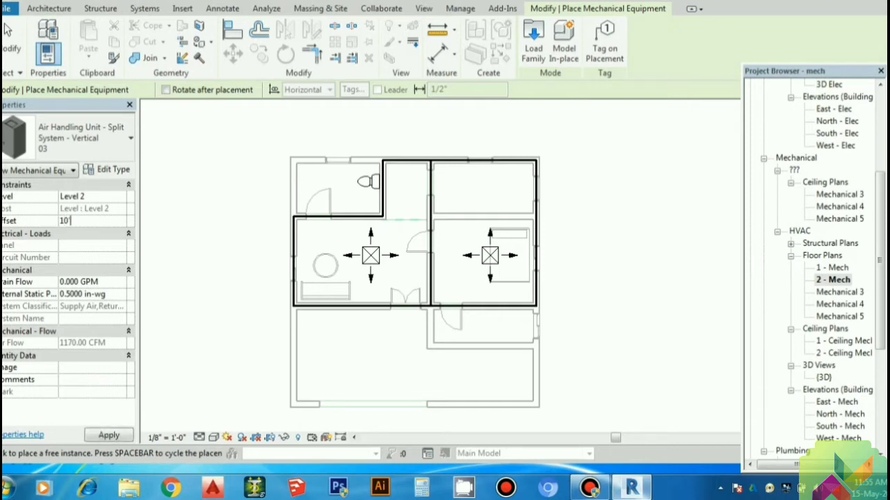
{"action": "key", "text": "Return"}
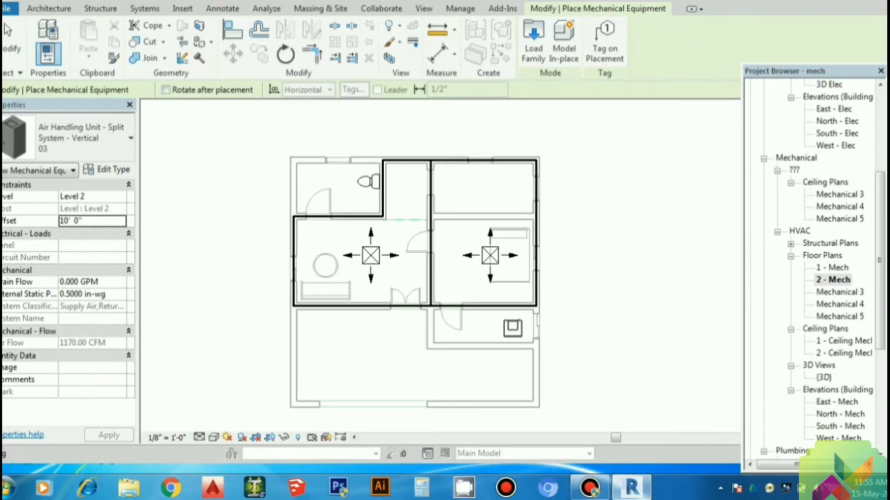
{"action": "left_click", "coordinate": [512, 328]}
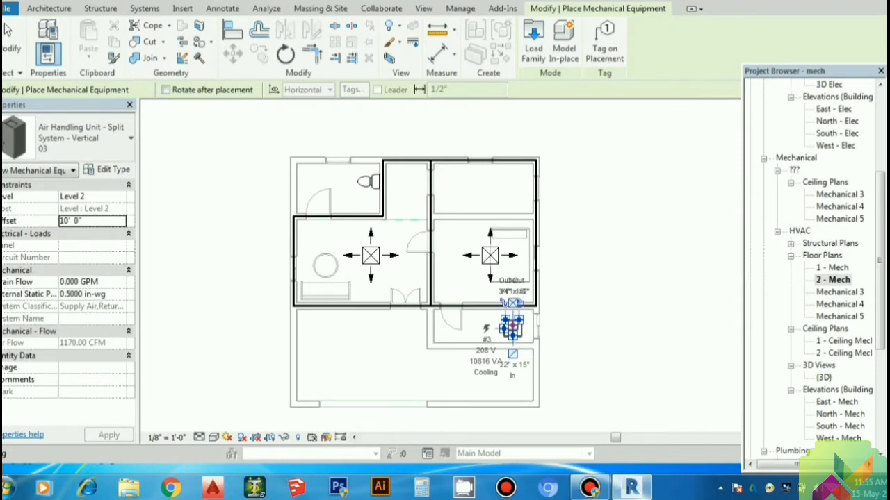
{"action": "scroll", "coordinate": [512, 328], "scroll_direction": "up", "scroll_amount": 1}
{"action": "scroll", "coordinate": [513, 327], "scroll_direction": "up", "scroll_amount": 3}
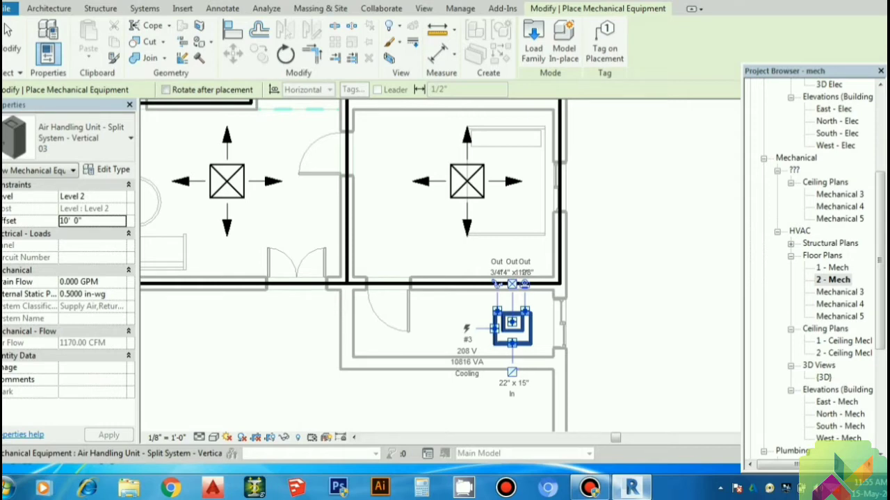
{"action": "left_click", "coordinate": [511, 324]}
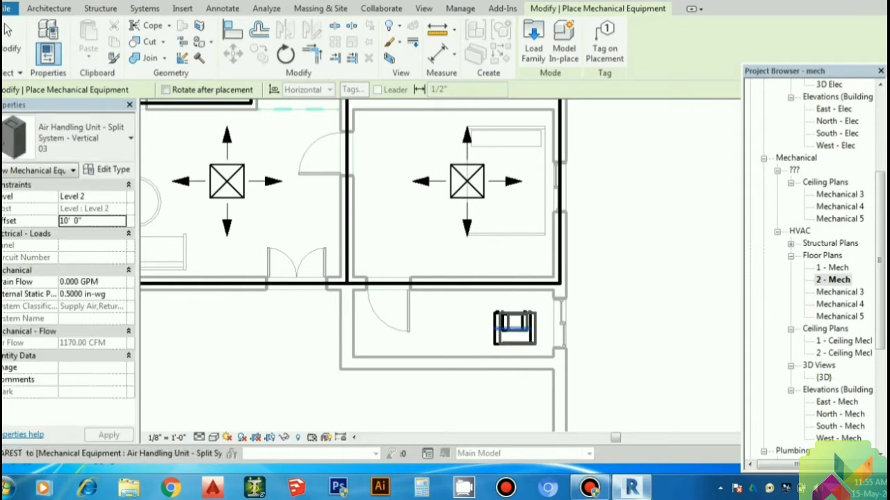
{"action": "key", "text": "Escape"}
{"action": "key", "text": "Escape"}
- Switch to the {3D} view of the model
{"action": "scroll", "coordinate": [545, 330], "scroll_direction": "down", "scroll_amount": 2}
{"action": "scroll", "coordinate": [545, 330], "scroll_direction": "down", "scroll_amount": 1}
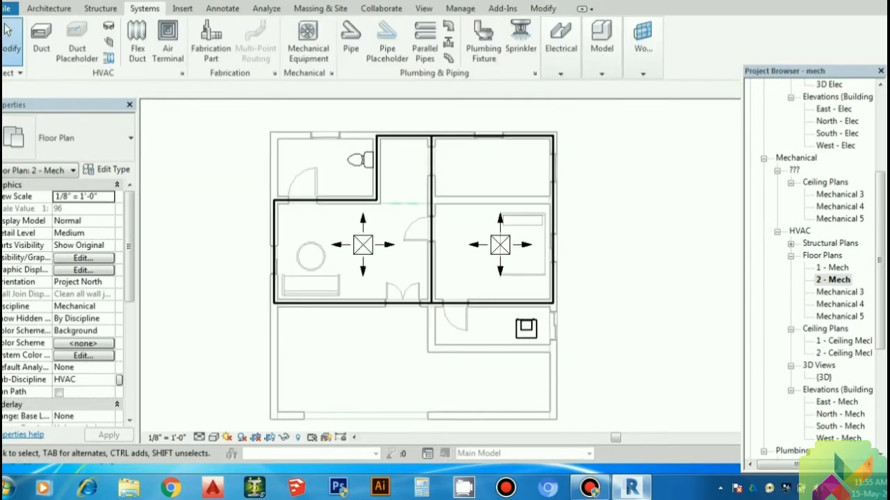
{"action": "left_click", "coordinate": [223, 1]}
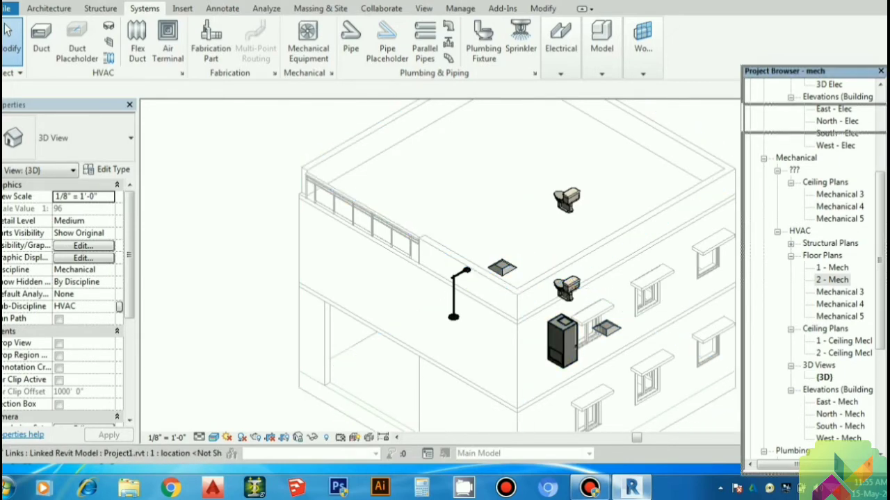
{"action": "left_click_drag", "start_coordinate": [799, 118], "coordinate": [799, 189]}
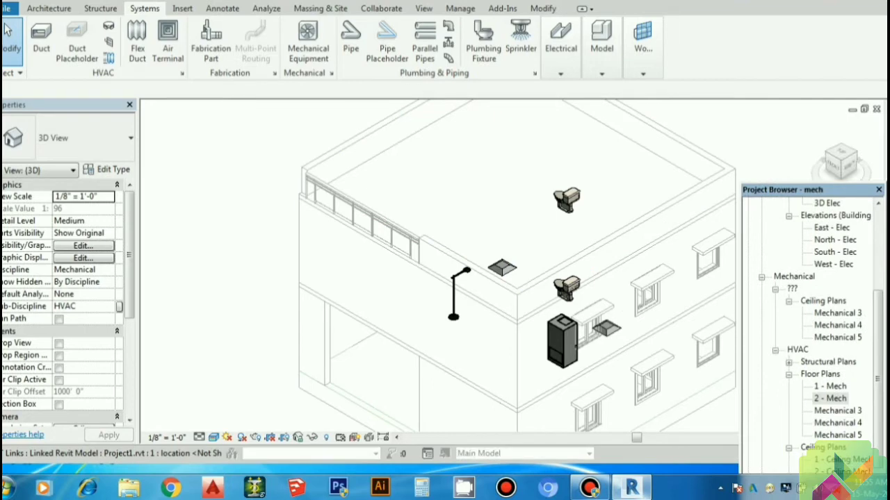
{"action": "left_click_drag", "start_coordinate": [807, 184], "coordinate": [806, 238]}
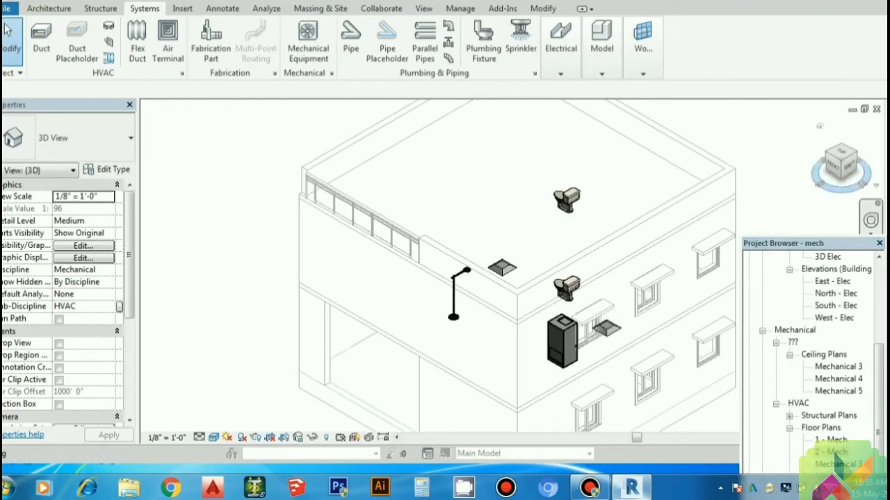
{"action": "mouse_move", "coordinate": [841, 164]}
{"action": "left_mouse_down"}
{"action": "mouse_move", "coordinate": [851, 166]}
{"action": "mouse_move", "coordinate": [819, 125]}
{"action": "left_mouse_up"}
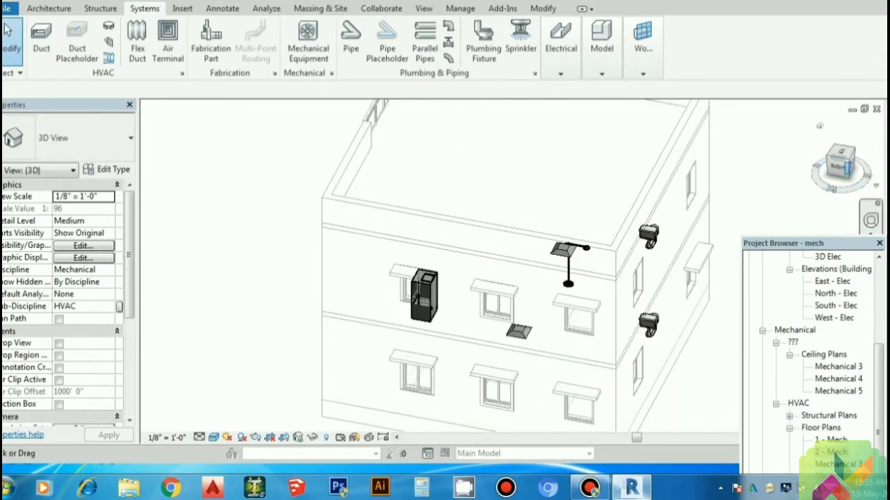
{"action": "left_click", "coordinate": [841, 166]}
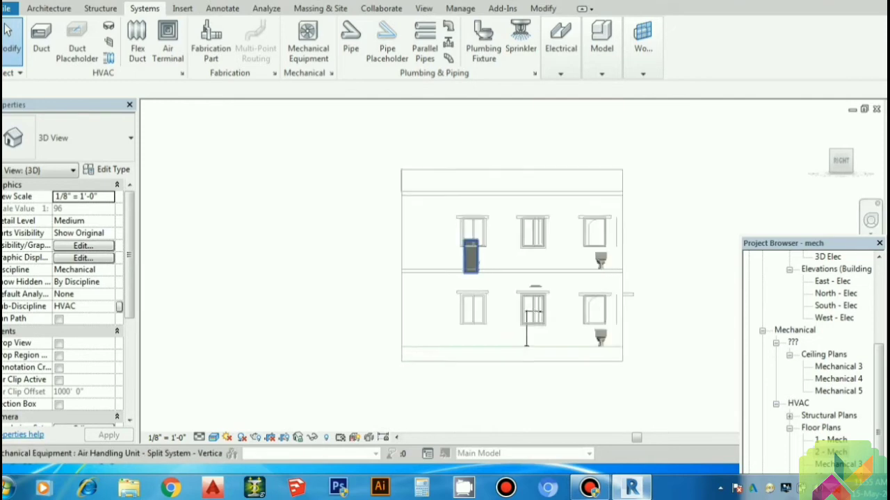
{"action": "scroll", "coordinate": [464, 261], "scroll_direction": "up", "scroll_amount": 2}
{"action": "scroll", "coordinate": [464, 260], "scroll_direction": "up", "scroll_amount": 1}
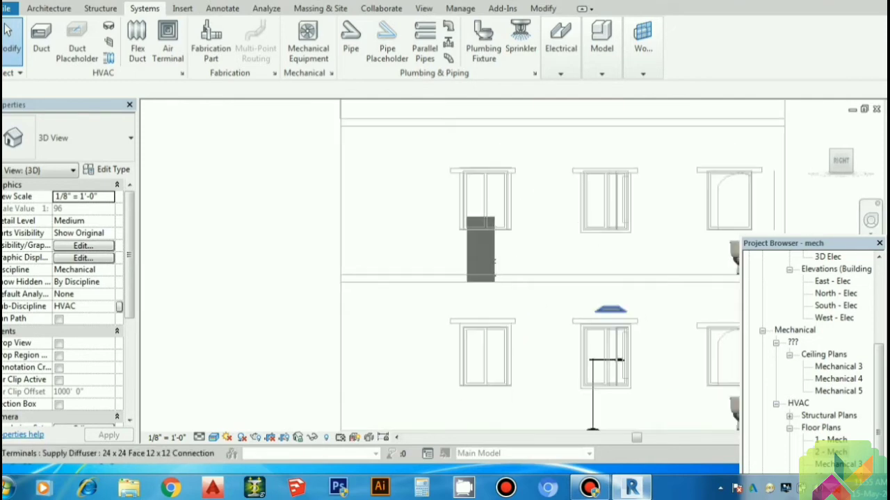
{"action": "scroll", "coordinate": [610, 311], "scroll_direction": "down", "scroll_amount": 3}
{"action": "scroll", "coordinate": [591, 285], "scroll_direction": "up", "scroll_amount": 1}
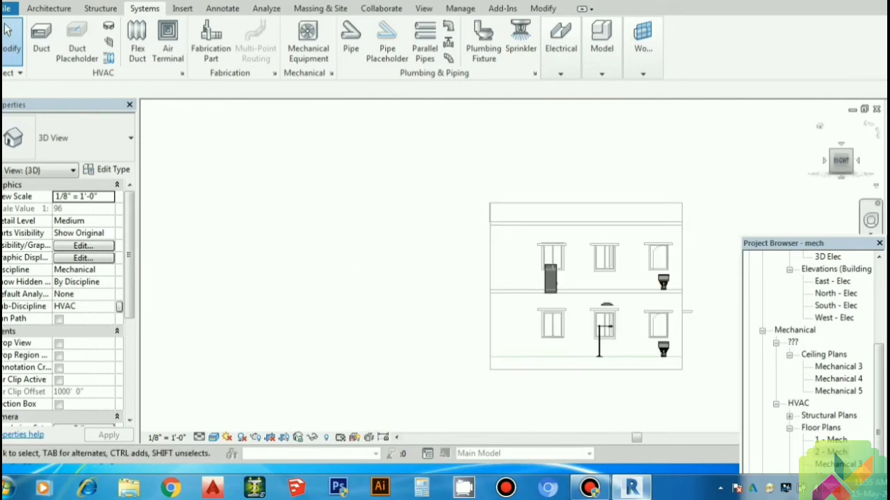
{"action": "left_click", "coordinate": [819, 126]}
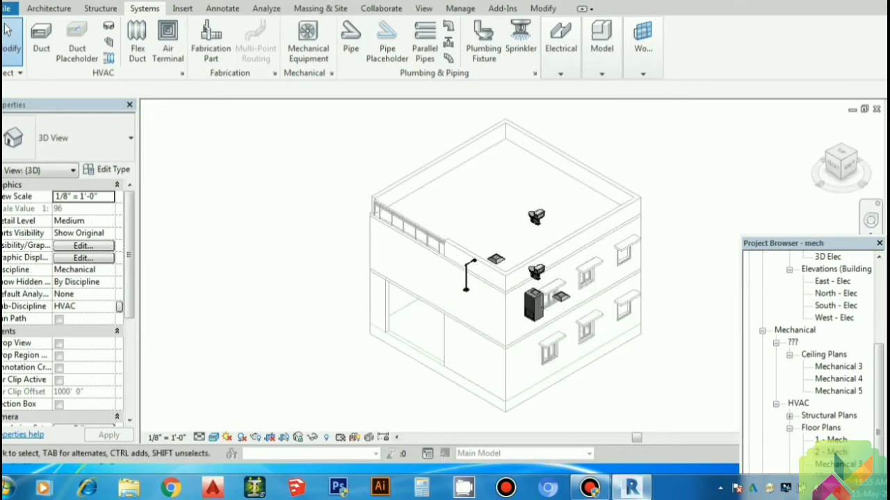
{"action": "scroll", "coordinate": [637, 373], "scroll_direction": "up", "scroll_amount": 2}
{"action": "scroll", "coordinate": [638, 373], "scroll_direction": "up", "scroll_amount": 1}
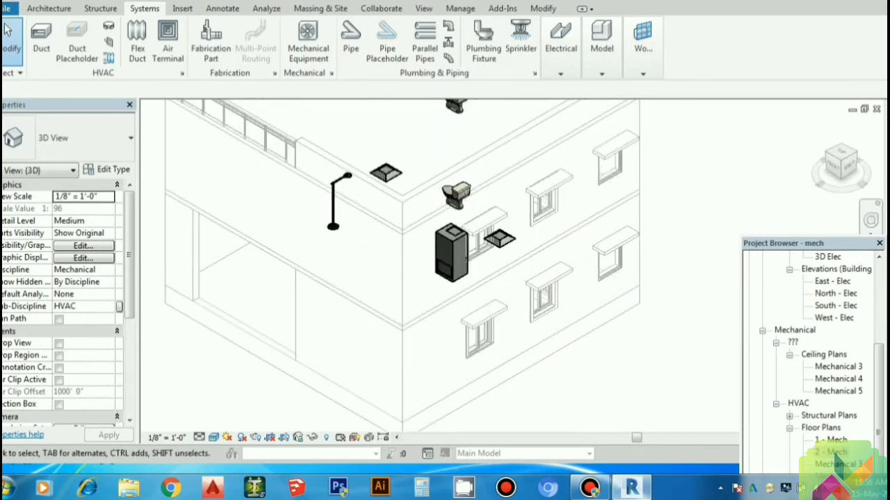
{"action": "left_click", "coordinate": [213, 437]}
{"action": "left_click", "coordinate": [238, 409]}
{"action": "scroll", "coordinate": [639, 363], "scroll_direction": "down", "scroll_amount": 1}
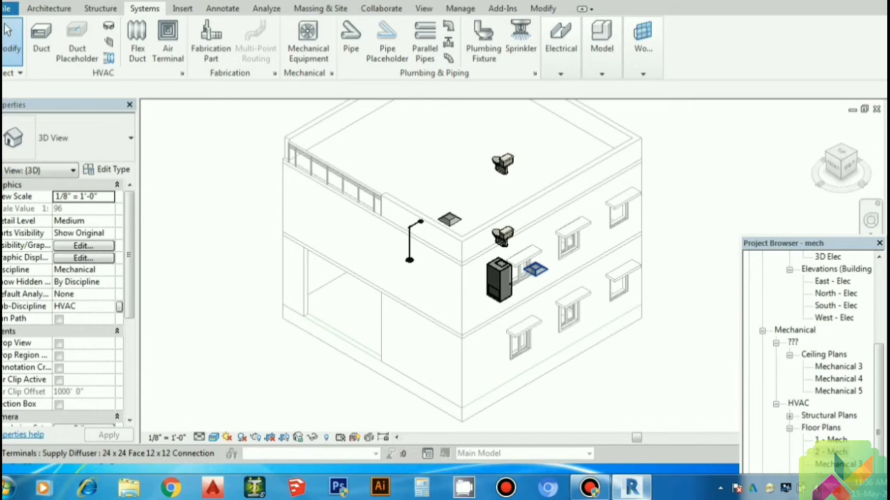
- Select all supply diffuser instances in the project and start a Duct system from them
{"action": "left_click", "coordinate": [535, 269]}
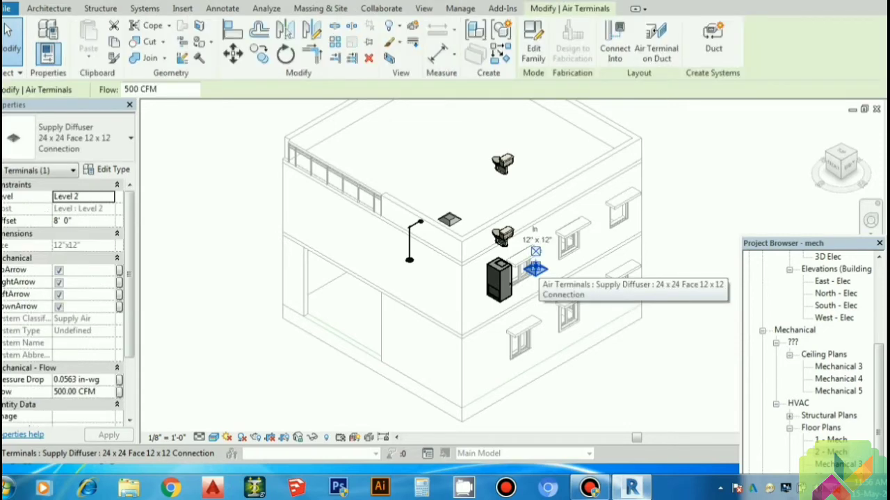
{"action": "key", "text": "s"}
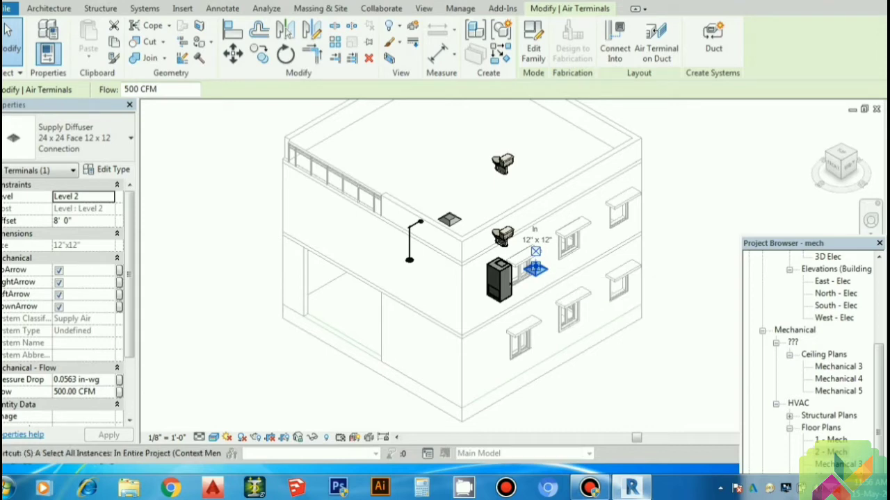
{"action": "key", "text": "a"}
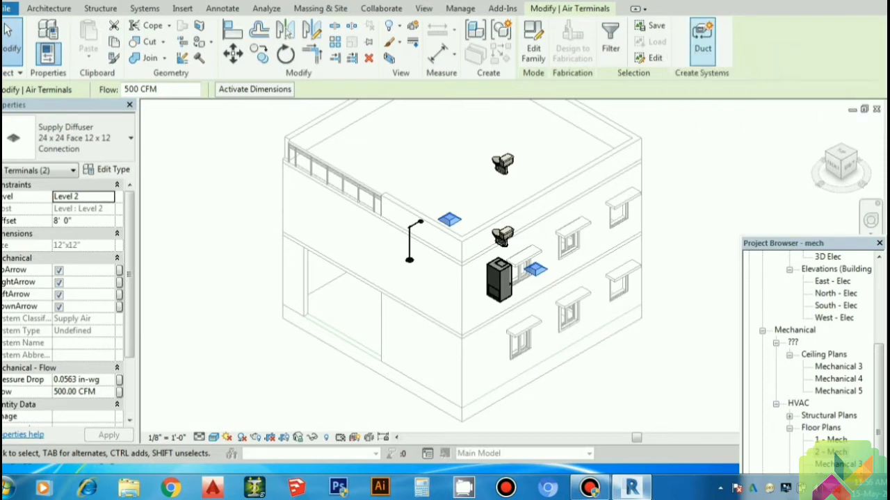
{"action": "left_click", "coordinate": [702, 39]}
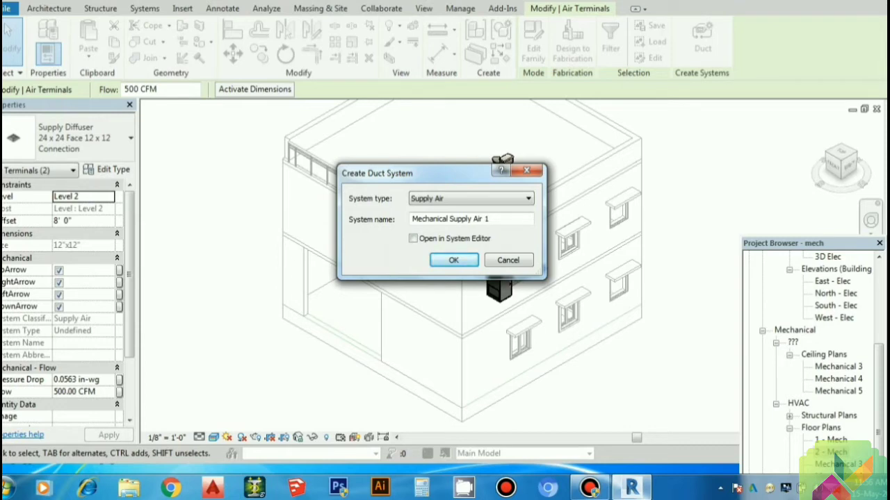
- Keep system type Supply Air and name Mechanical Supply Air 1, and create the system
{"action": "left_click", "coordinate": [528, 199]}
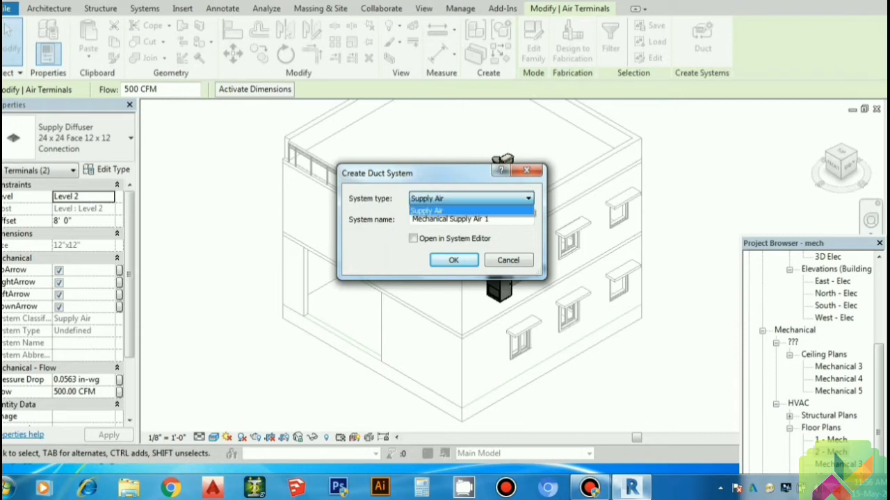
{"action": "left_click", "coordinate": [445, 208]}
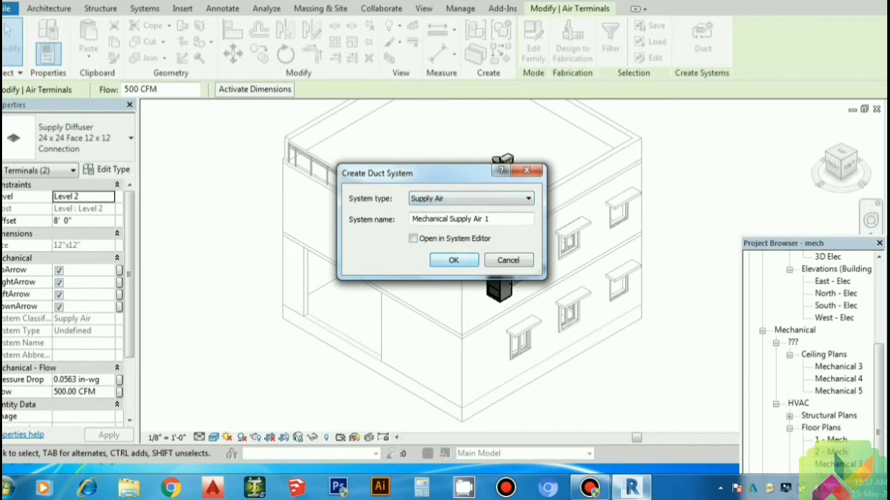
{"action": "left_click", "coordinate": [454, 260]}
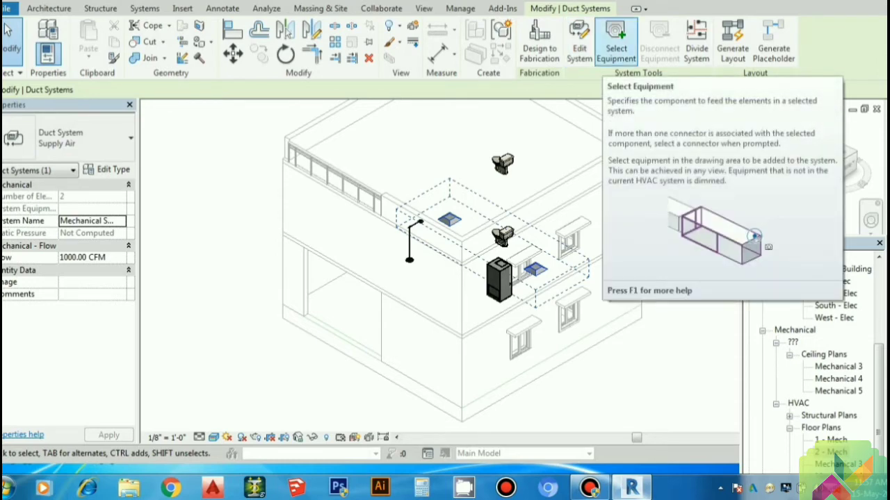
- Edit the Supply Air system to set the split-system air handling unit 03 as its equipment
{"action": "left_click", "coordinate": [615, 41]}
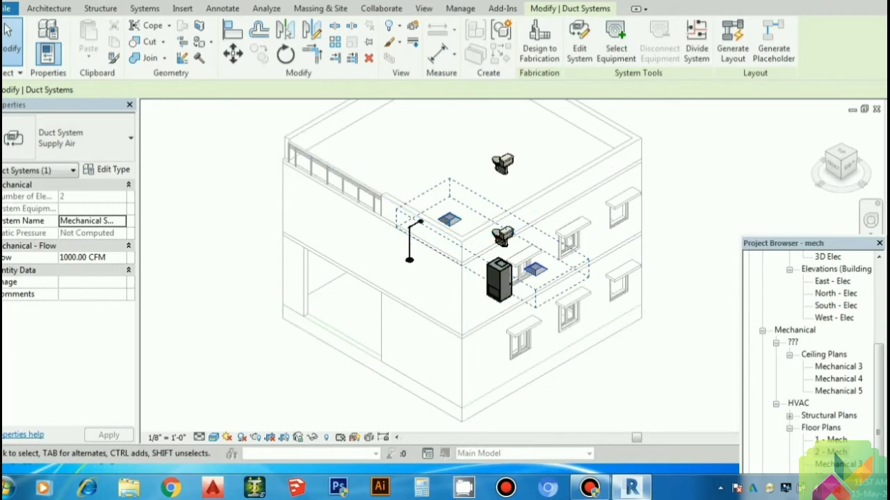
{"action": "left_click", "coordinate": [579, 43]}
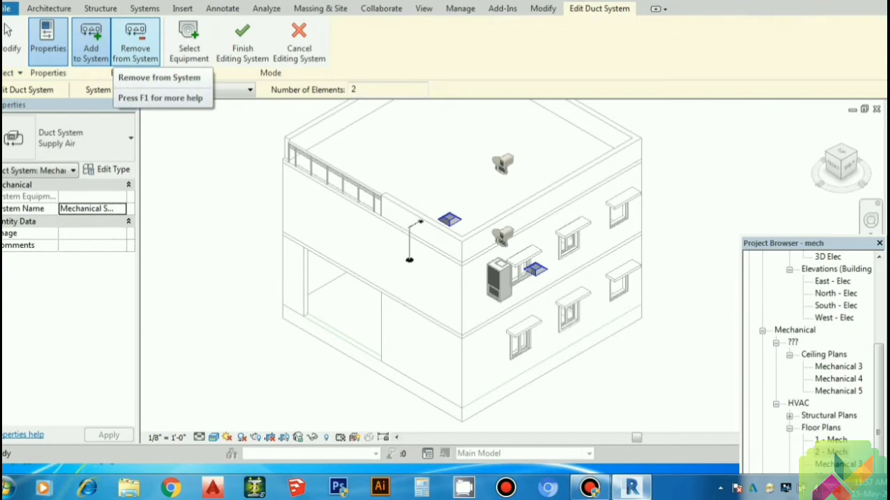
{"action": "left_click", "coordinate": [48, 40]}
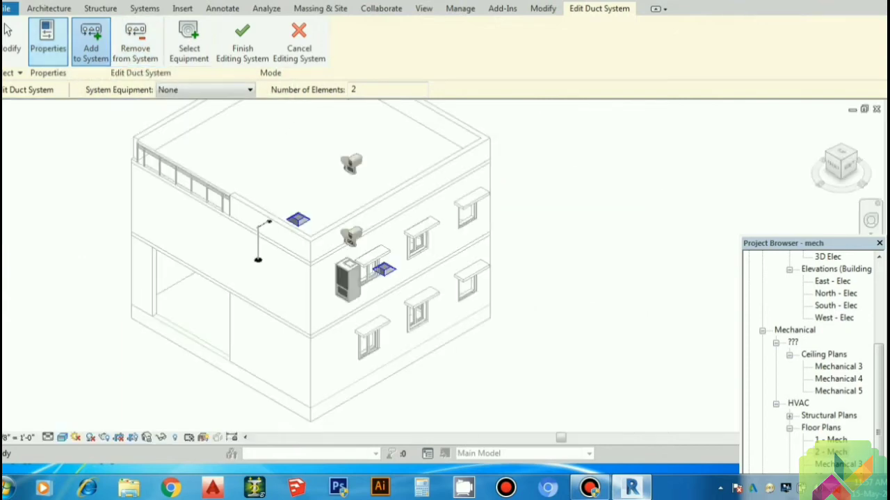
{"action": "left_click", "coordinate": [47, 40]}
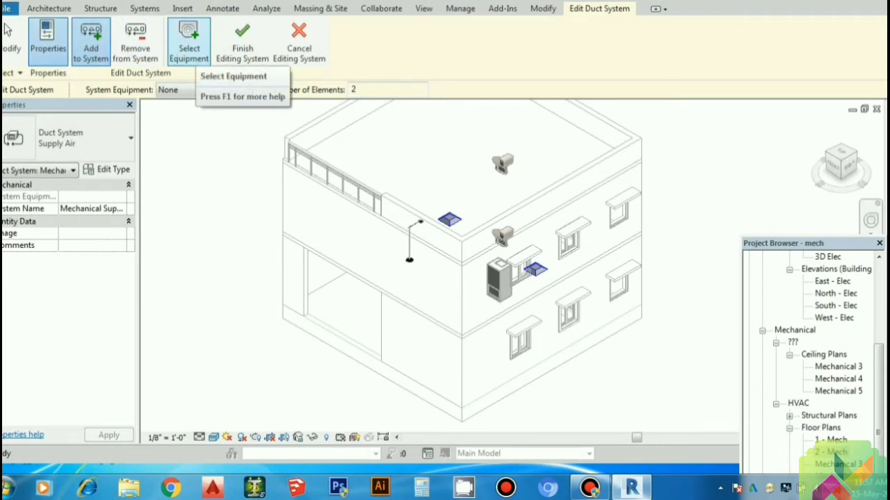
{"action": "left_click", "coordinate": [188, 41]}
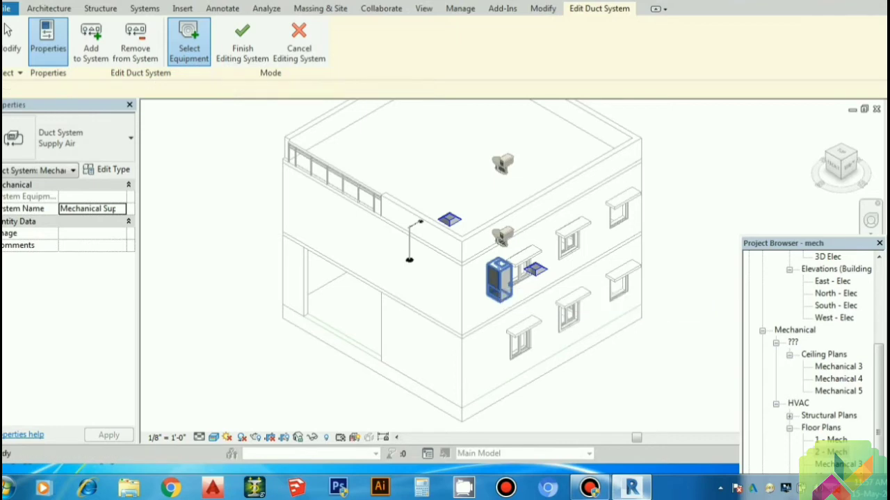
{"action": "left_click", "coordinate": [498, 278]}
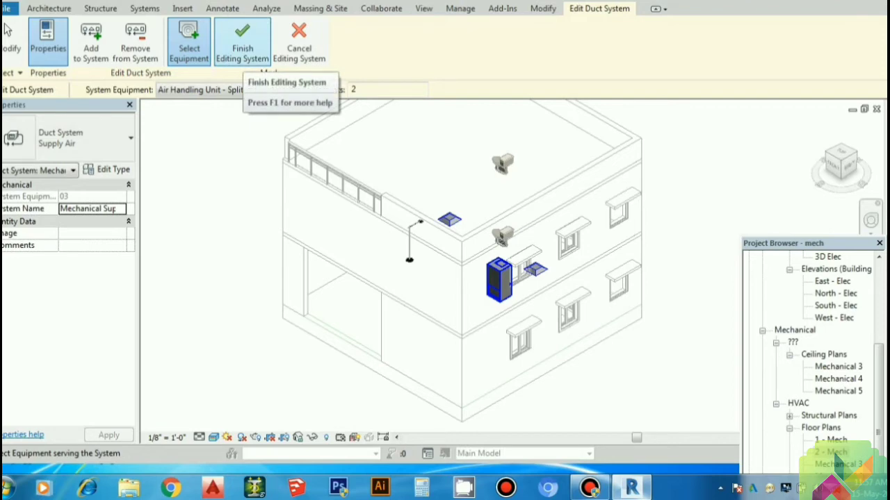
{"action": "left_click", "coordinate": [243, 43]}
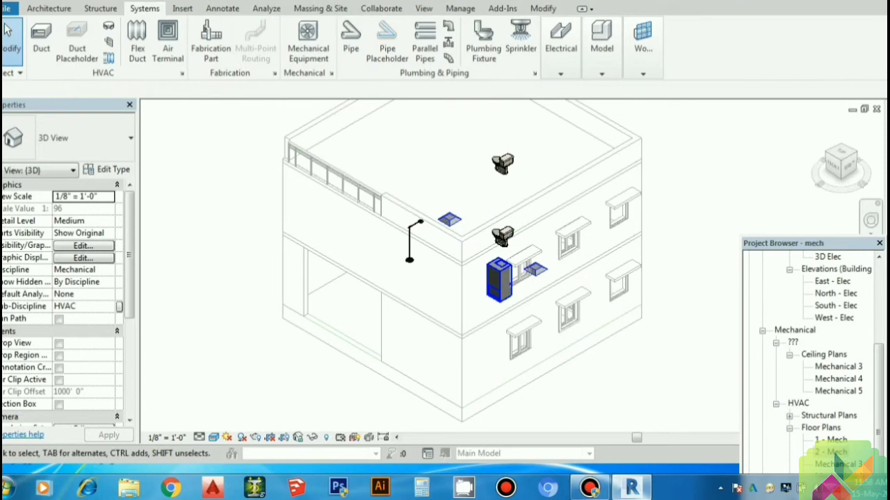
- Select both supply diffusers and run Generate Layout to preview duct routes to the unit
{"action": "left_click", "coordinate": [535, 270]}
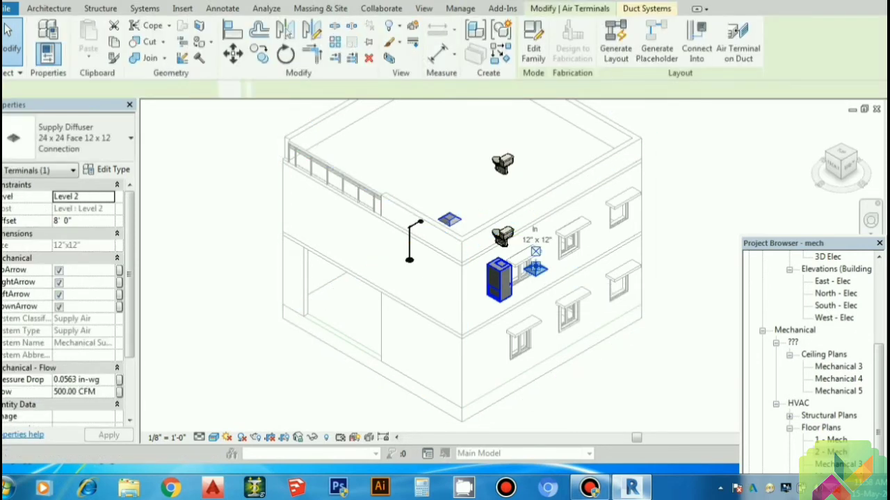
{"action": "left_click", "coordinate": [449, 220], "text": "ctrl"}
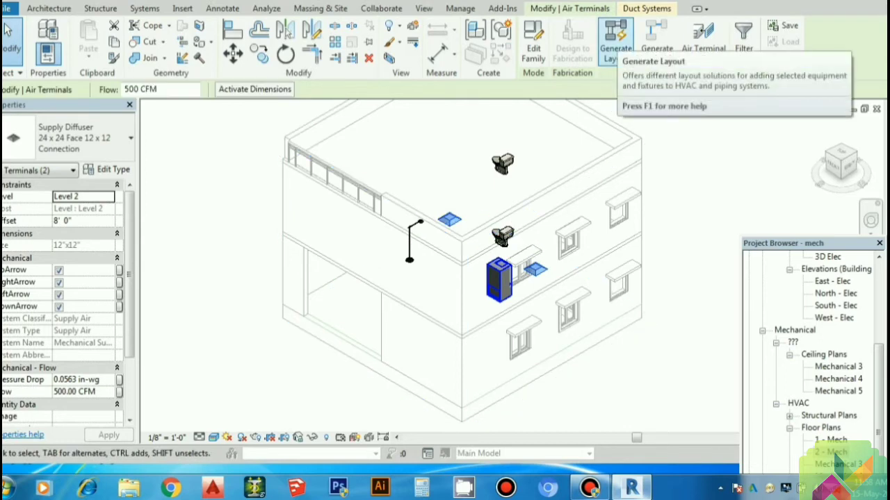
{"action": "left_click", "coordinate": [615, 39]}
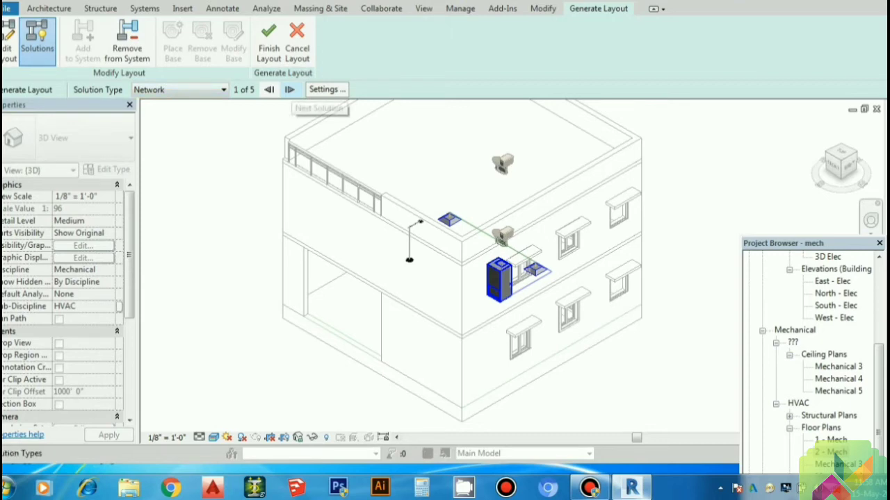
- Cycle through the Network layout solutions, then the Perimeter solutions
{"action": "left_click", "coordinate": [289, 89]}
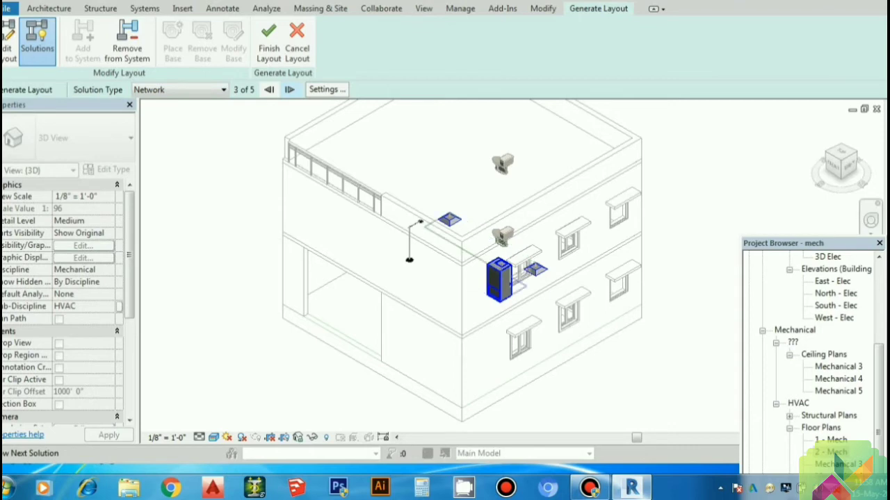
{"action": "left_click", "coordinate": [289, 89]}
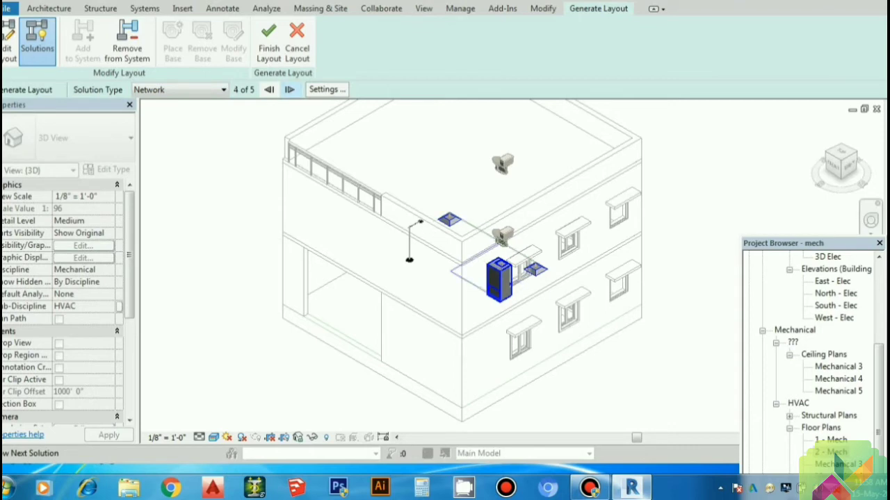
{"action": "left_click", "coordinate": [223, 89]}
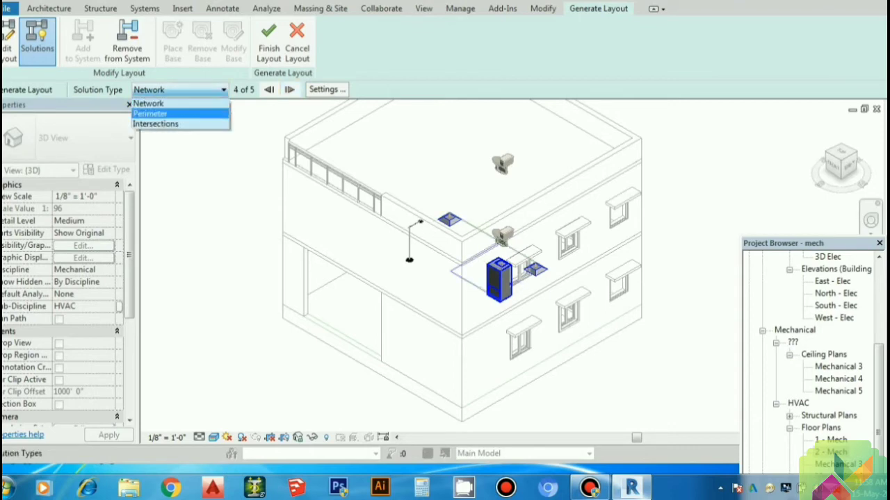
{"action": "left_click", "coordinate": [150, 114]}
{"action": "left_click", "coordinate": [289, 89]}
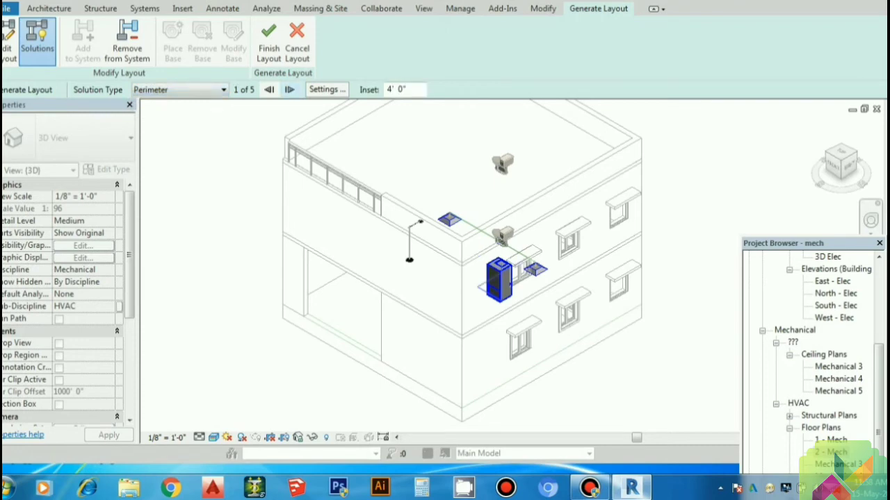
{"action": "left_click", "coordinate": [289, 89]}
{"action": "left_click", "coordinate": [289, 89]}
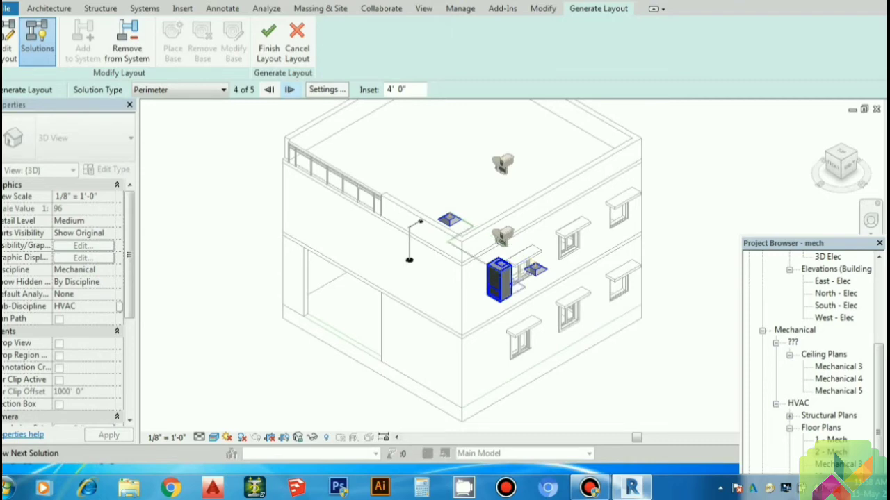
- Switch to Intersections, choose solution 2 of 3, and finish the duct layout
{"action": "left_click", "coordinate": [223, 90]}
{"action": "left_click", "coordinate": [157, 126]}
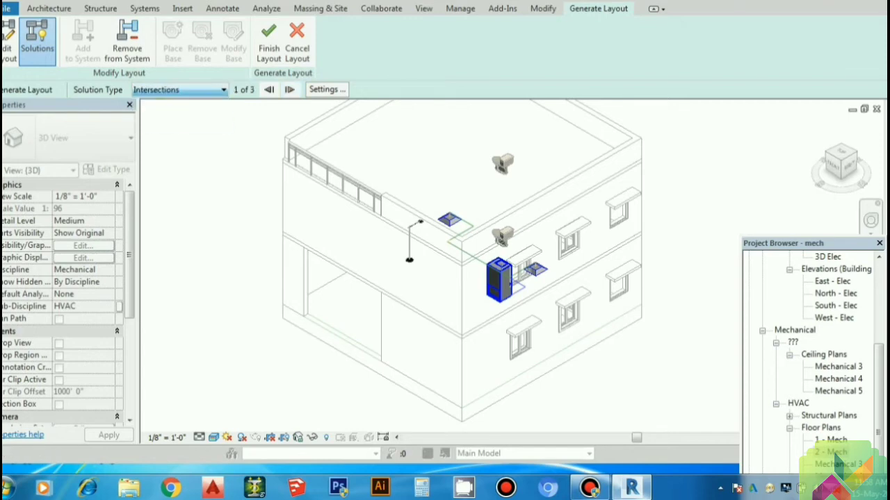
{"action": "left_click", "coordinate": [289, 89]}
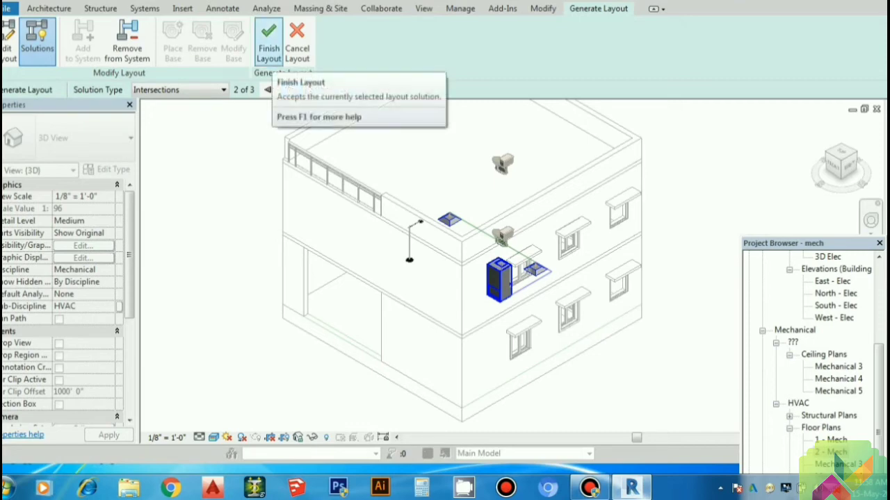
{"action": "left_click", "coordinate": [268, 44]}
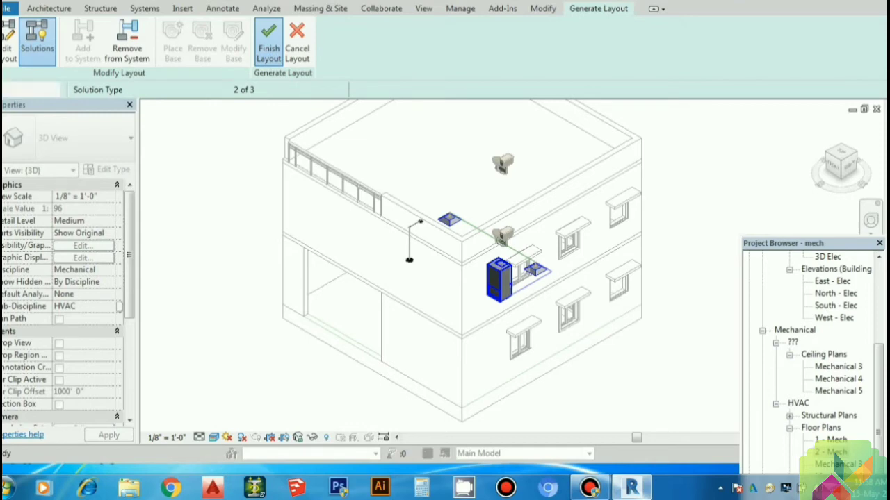
- Clear the selection, dismiss the open-connection warning, and zoom in on the new supply ductwork
{"action": "key", "text": "Escape"}
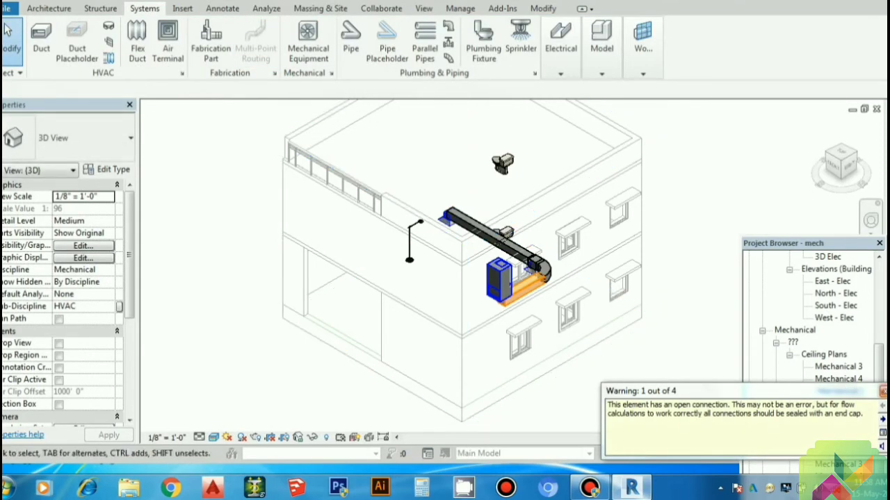
{"action": "left_click", "coordinate": [882, 391]}
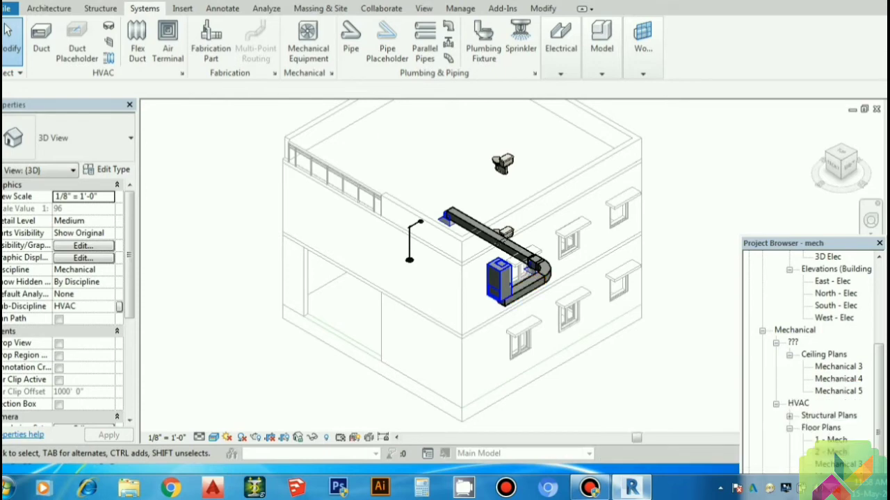
{"action": "scroll", "coordinate": [535, 278], "scroll_direction": "up", "scroll_amount": 3}
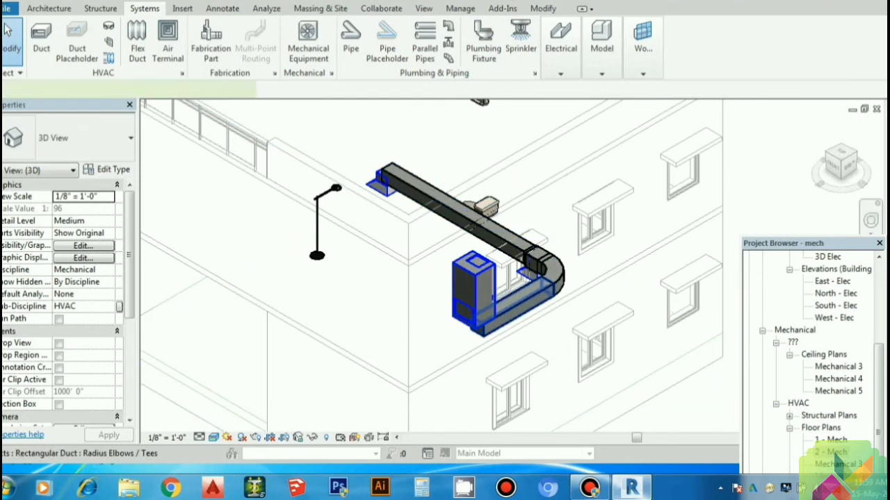
- Change the short lower duct at the air handling unit to a 14" Round Duct: Taps segment
{"action": "left_click", "coordinate": [518, 305]}
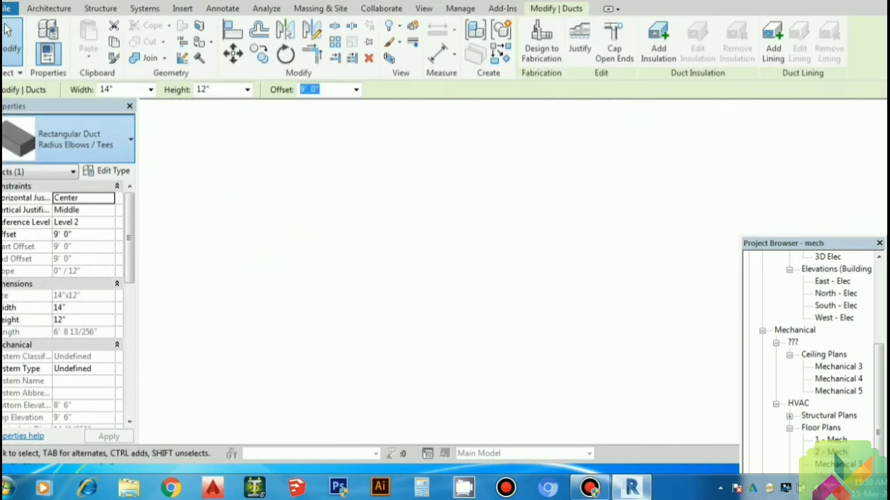
{"action": "left_click", "coordinate": [130, 138]}
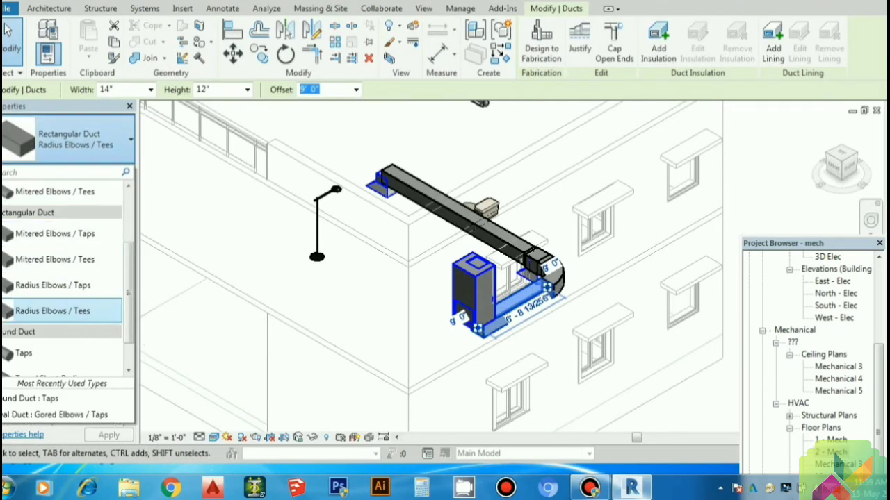
{"action": "key", "text": "Escape"}
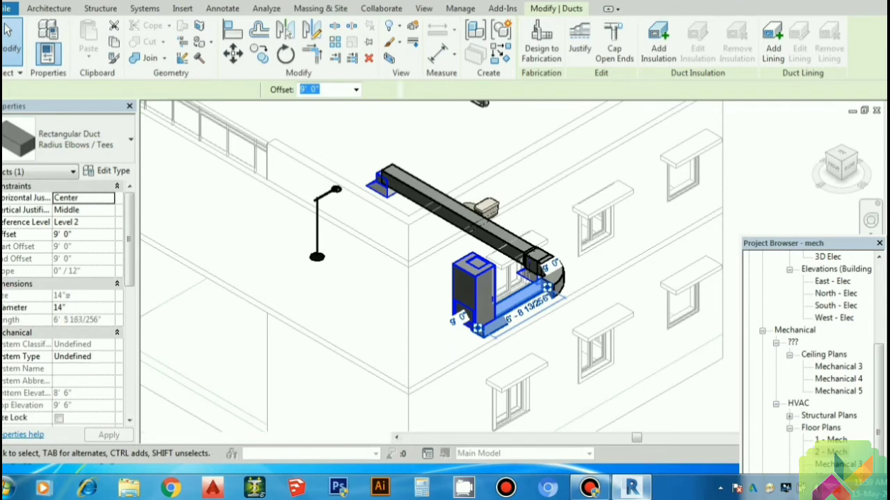
{"action": "left_click", "coordinate": [76, 139]}
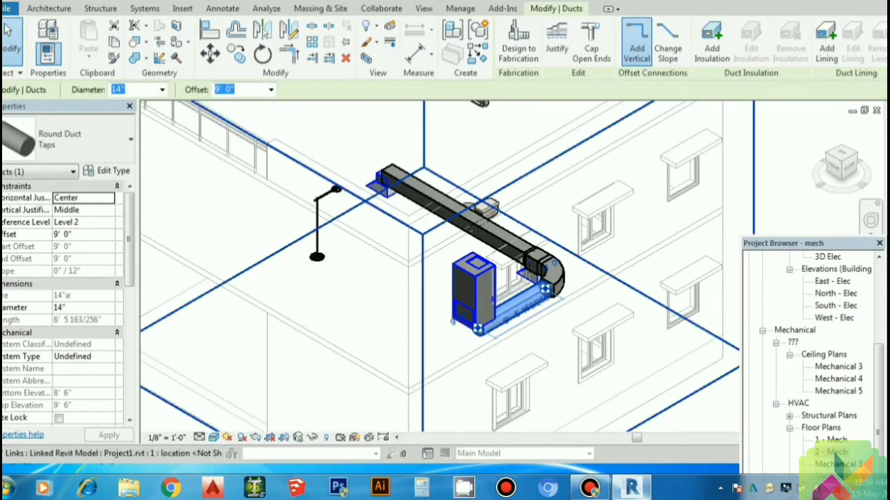
{"action": "key", "text": "Escape"}
{"action": "key", "text": "Escape"}
{"action": "key", "text": "Escape"}
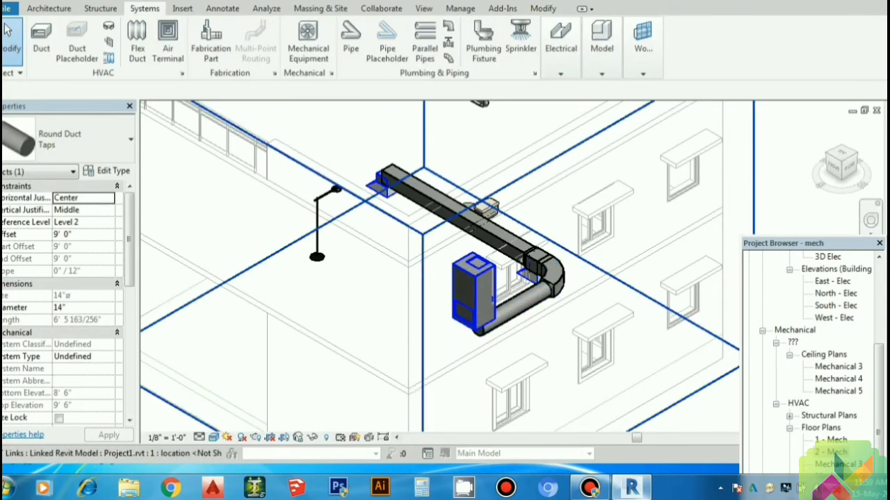
{"action": "scroll", "coordinate": [389, 263], "scroll_direction": "down", "scroll_amount": 3}
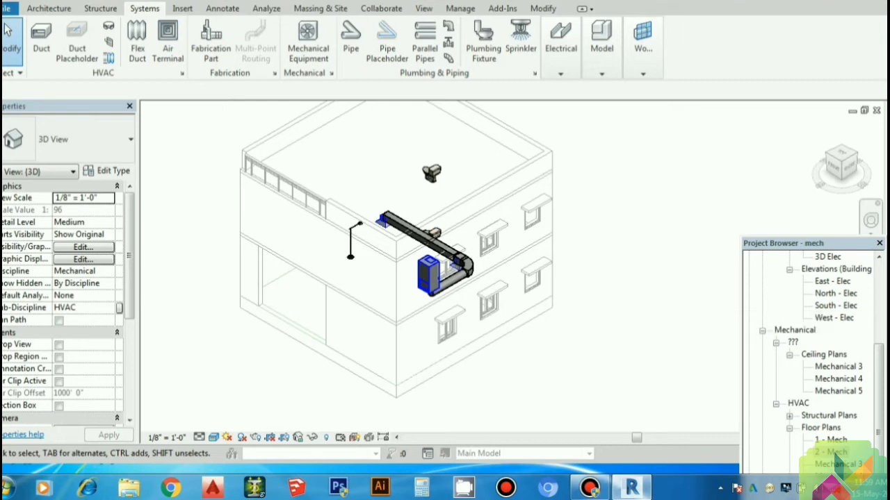
- On the 2 - Mech plan, start an air terminal using the 24 x 24 Return Diffuser type
{"action": "left_click", "coordinate": [831, 451]}
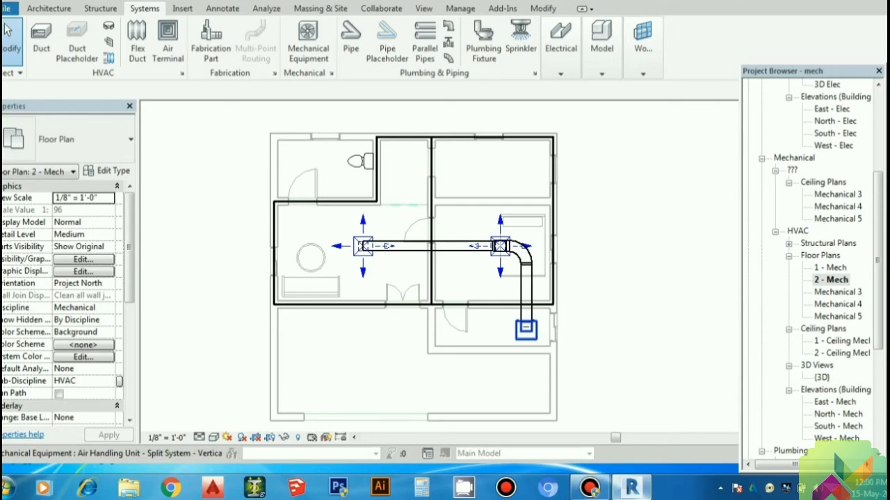
{"action": "left_click", "coordinate": [167, 42]}
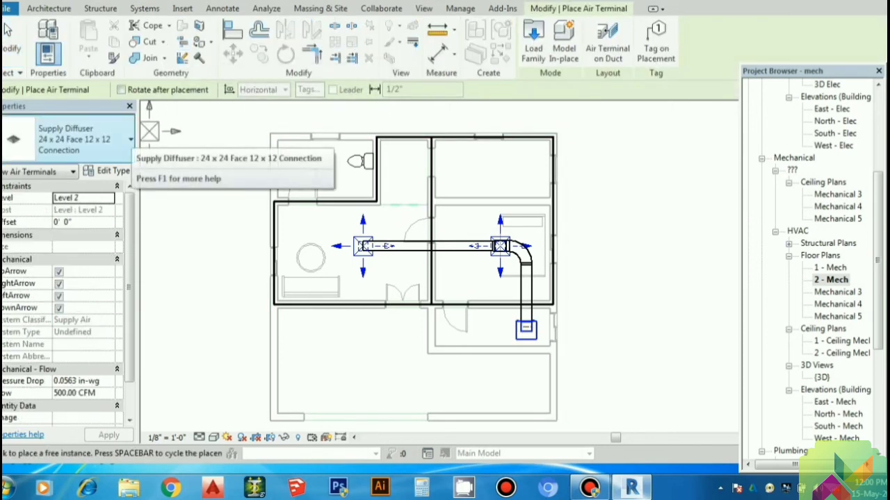
{"action": "left_click", "coordinate": [104, 139]}
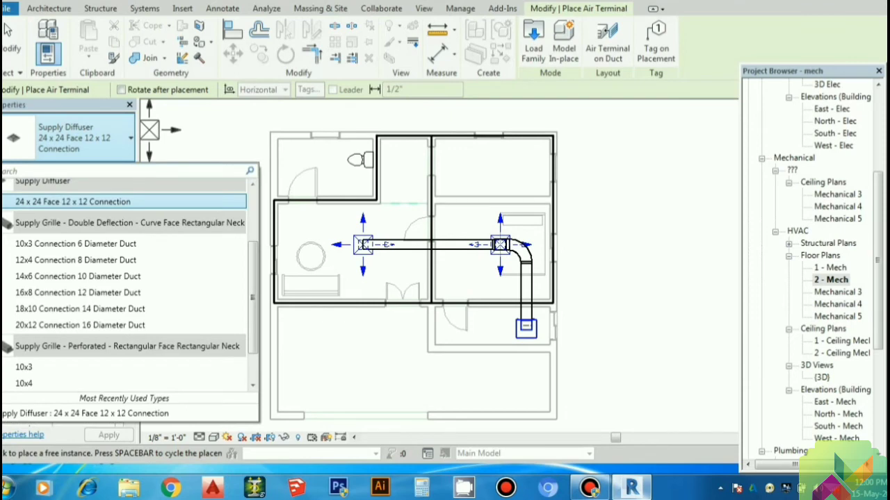
{"action": "scroll", "coordinate": [125, 278], "scroll_direction": "up", "scroll_amount": 1}
{"action": "scroll", "coordinate": [125, 278], "scroll_direction": "up", "scroll_amount": 2}
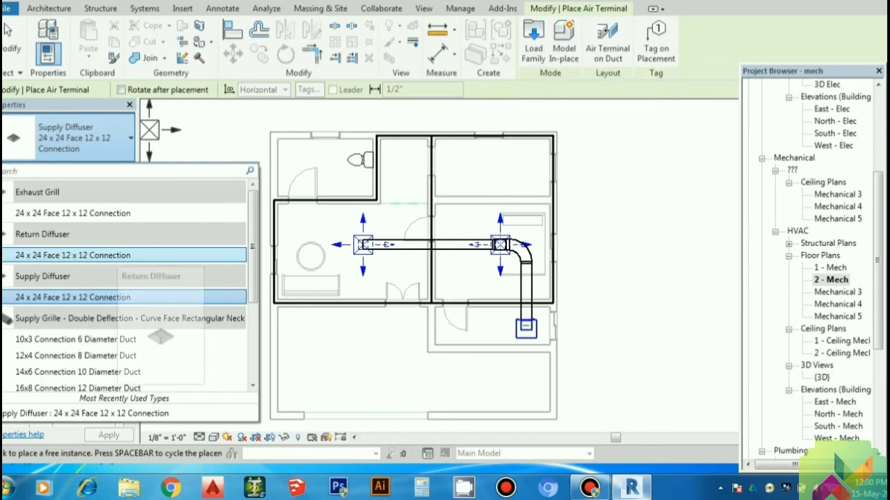
{"action": "left_click", "coordinate": [105, 255]}
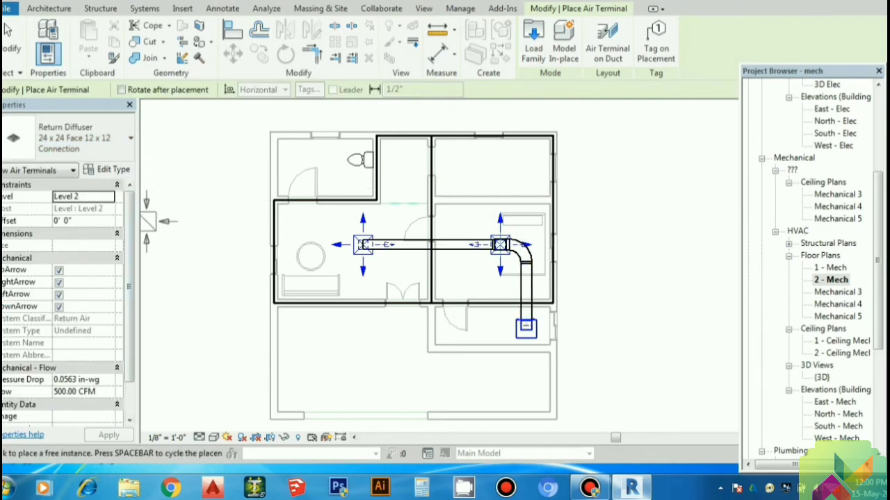
- Place the return diffuser at an 8' 0" offset in the upper-right room, then open {3D}
{"action": "left_click", "coordinate": [83, 221]}
{"action": "type", "text": "8' 0\""}
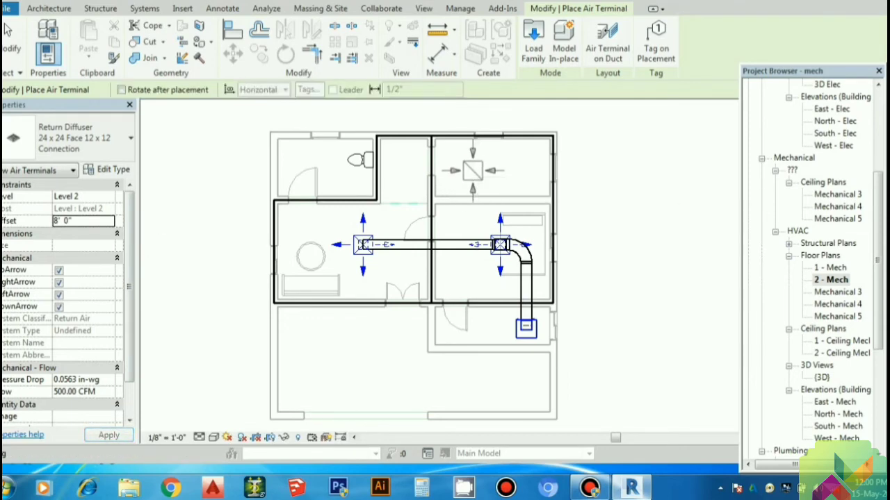
{"action": "left_click", "coordinate": [472, 170]}
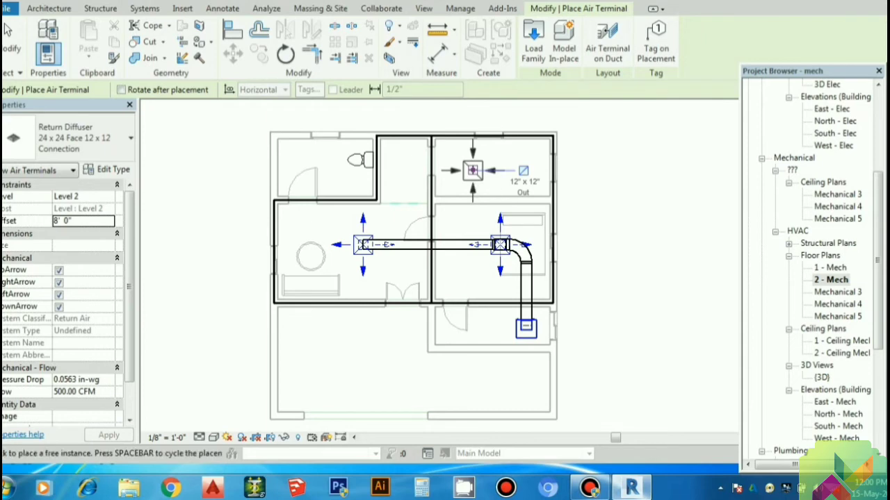
{"action": "key", "text": "Escape"}
{"action": "key", "text": "Escape"}
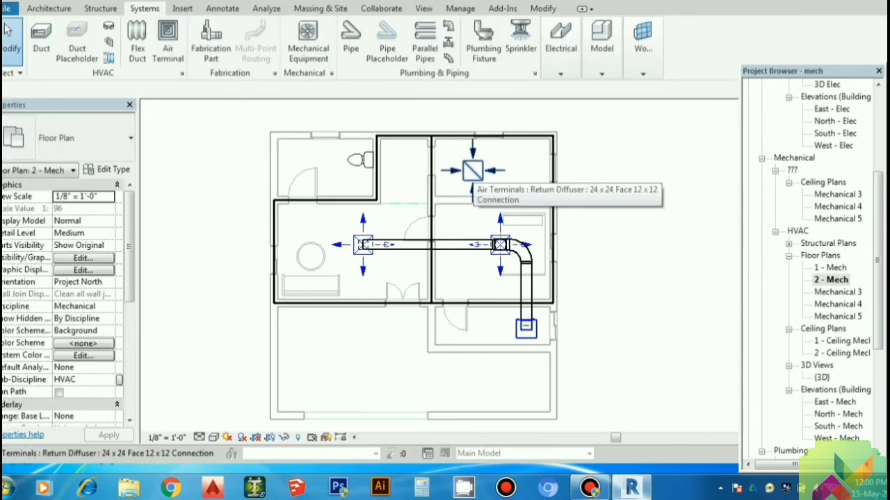
{"action": "double_click", "coordinate": [821, 377]}
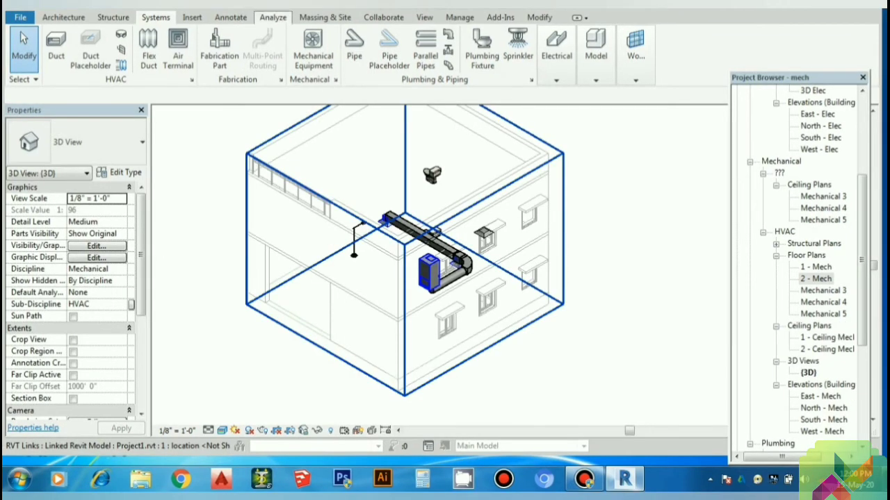
- Select the return diffuser in 3D and start the Return Air duct system Mechanical Return Air 1
{"action": "scroll", "coordinate": [443, 268], "scroll_direction": "up", "scroll_amount": 2}
{"action": "scroll", "coordinate": [443, 268], "scroll_direction": "up", "scroll_amount": 2}
{"action": "middle_click_drag", "start_coordinate": [417, 264], "coordinate": [410, 257], "text": "shift"}
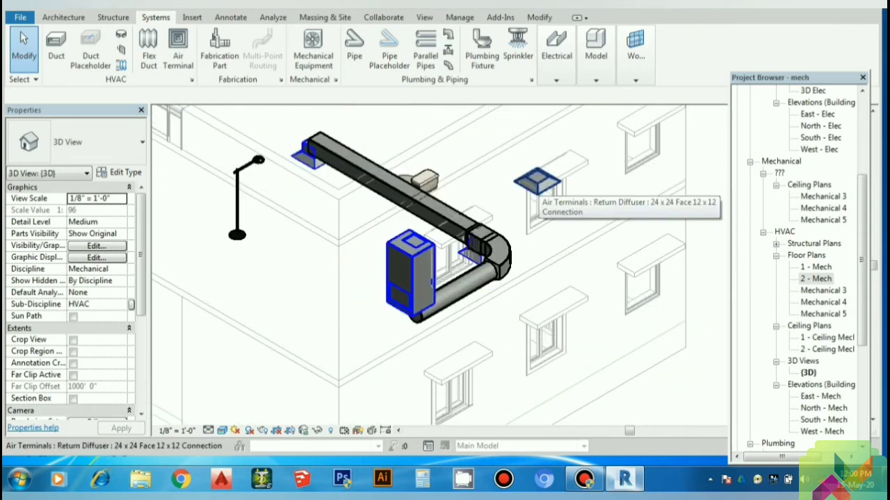
{"action": "left_click", "coordinate": [536, 182]}
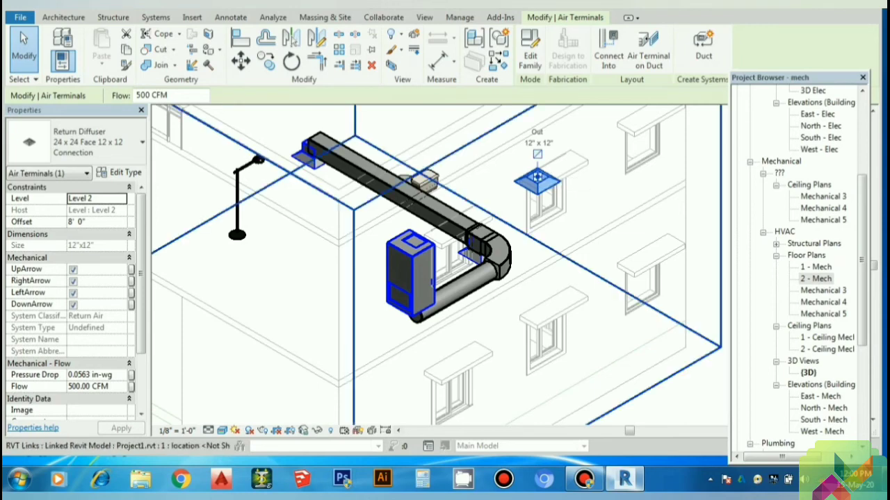
{"action": "left_click", "coordinate": [703, 48]}
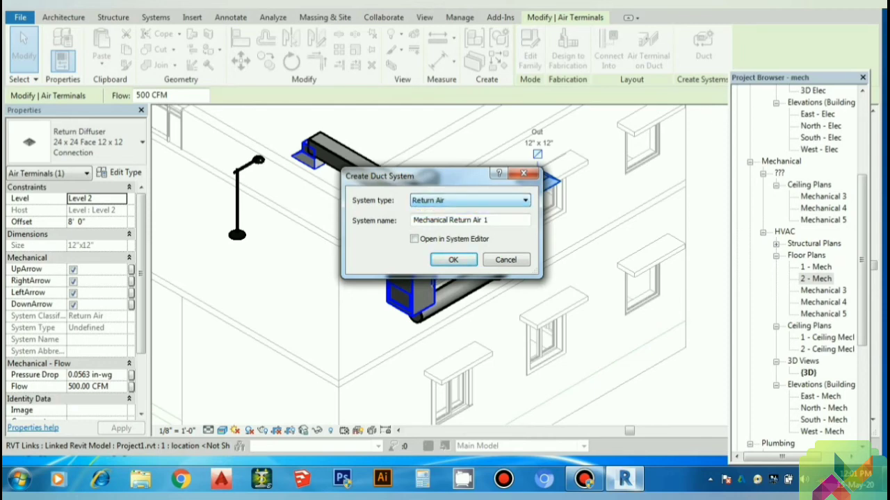
- Create Mechanical Return Air 1 and assign the split-system air handling unit 03 as its equipment
{"action": "key", "text": "Return"}
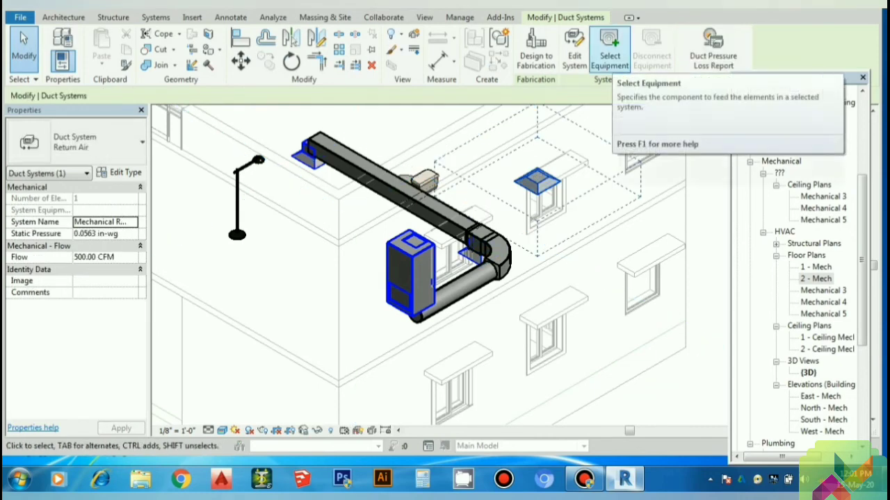
{"action": "left_click", "coordinate": [609, 49]}
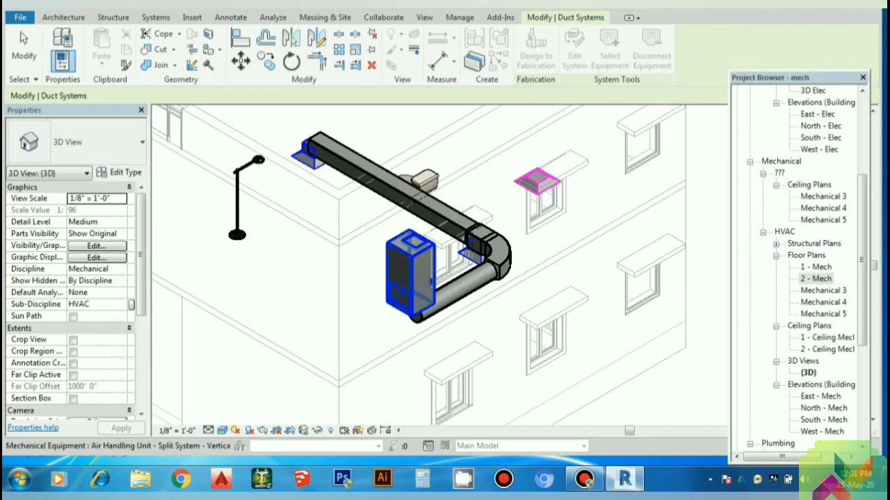
{"action": "left_click", "coordinate": [410, 267]}
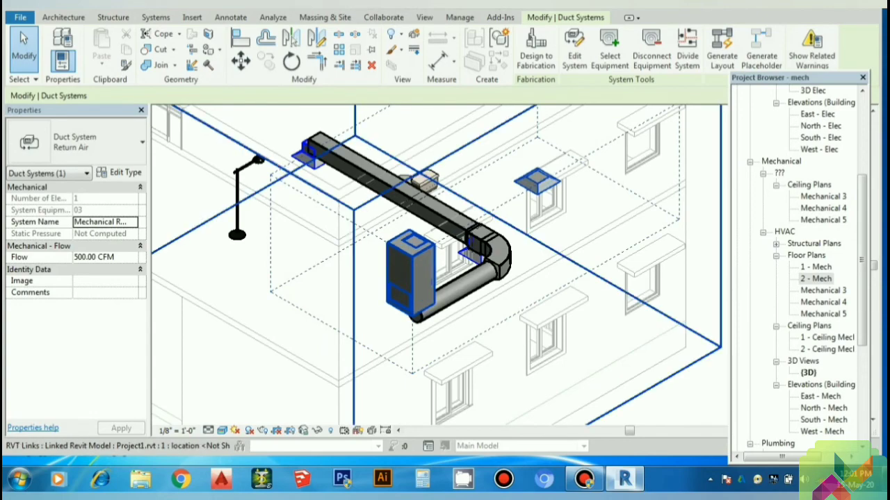
{"action": "scroll", "coordinate": [521, 304], "scroll_direction": "down", "scroll_amount": 3}
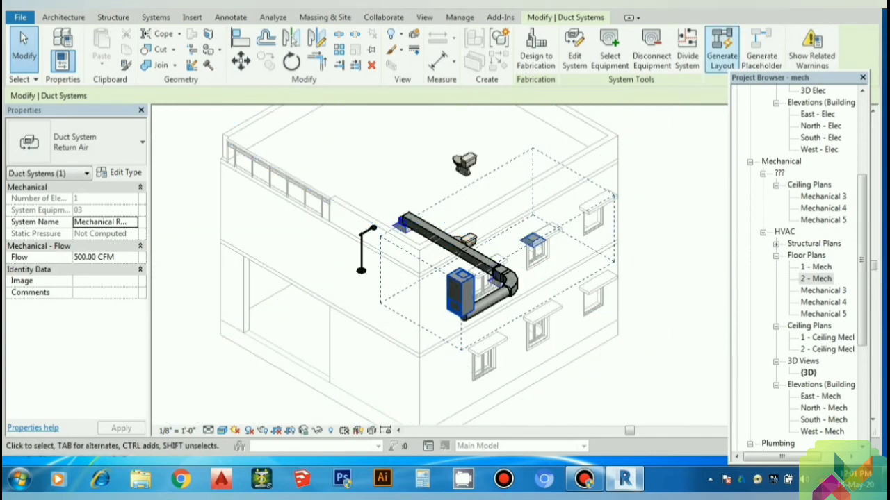
- Generate the return duct layout and finish it using Network solution 3 of 6
{"action": "left_click", "coordinate": [722, 52]}
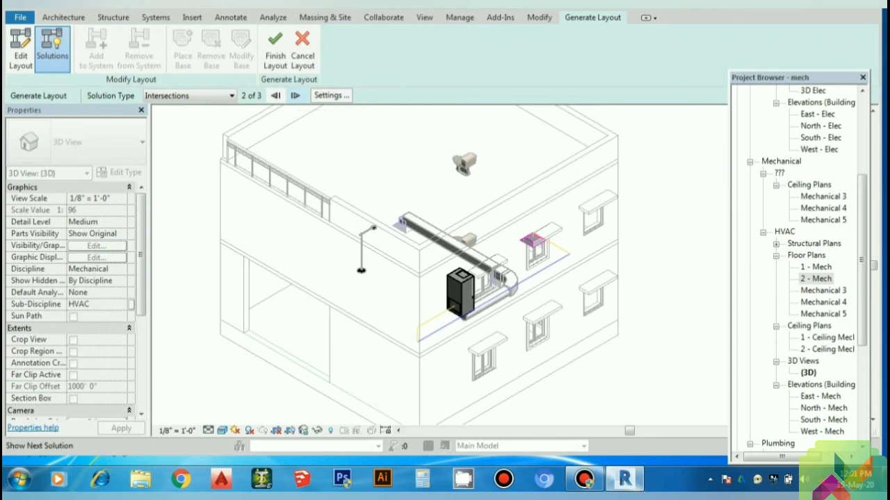
{"action": "left_click", "coordinate": [295, 95]}
{"action": "left_click", "coordinate": [294, 95]}
{"action": "left_click", "coordinate": [231, 95]}
{"action": "left_click", "coordinate": [159, 107]}
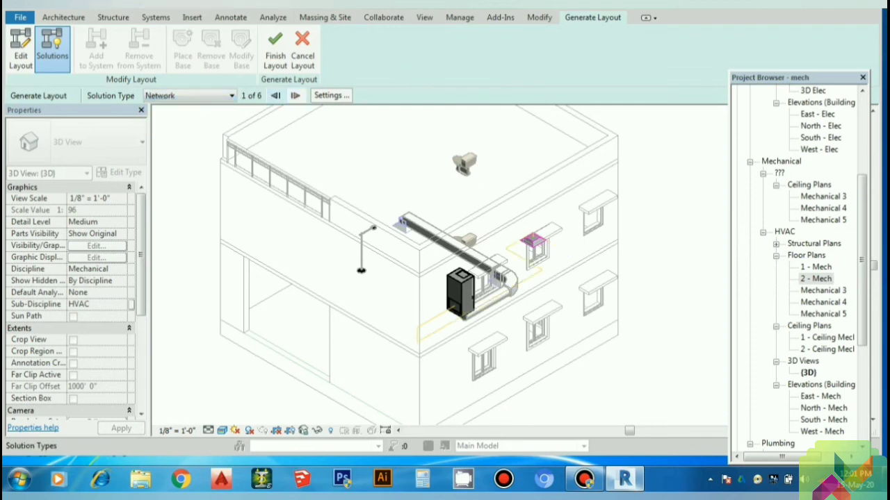
{"action": "left_click", "coordinate": [295, 95]}
{"action": "left_click", "coordinate": [295, 95]}
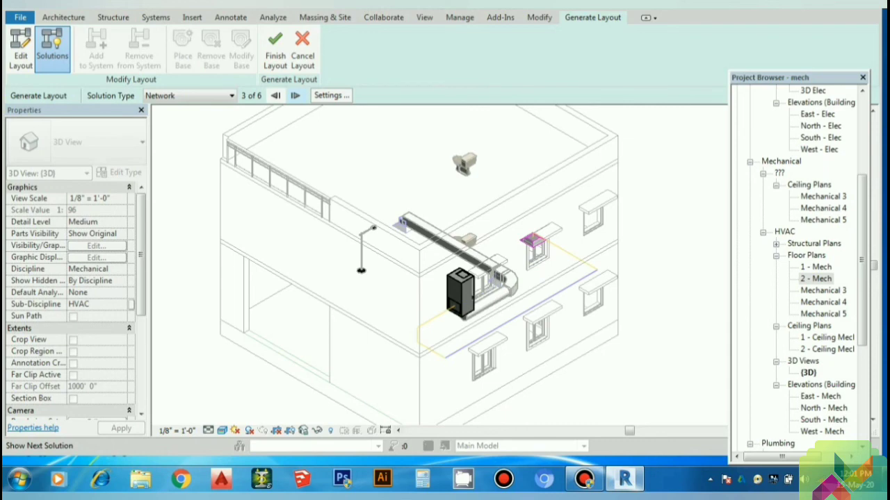
{"action": "left_click", "coordinate": [275, 48]}
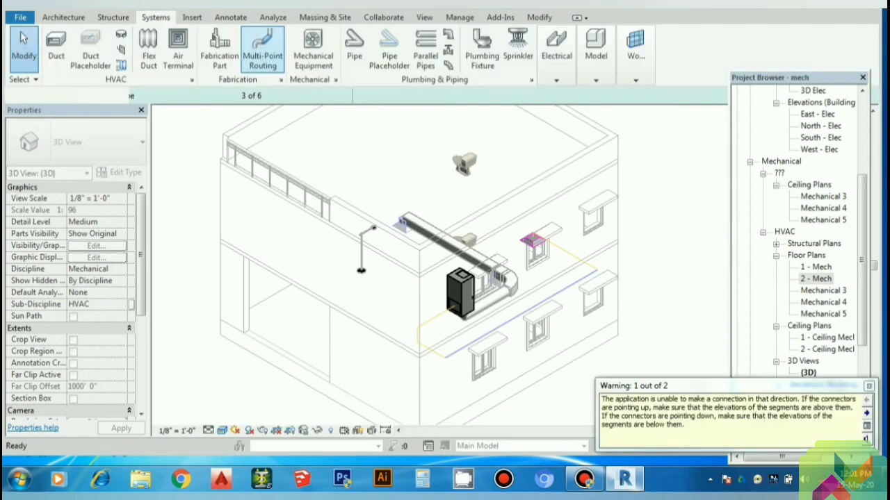
- Dismiss the routing warning and apply a BX section box around the new return ducts
{"action": "left_click", "coordinate": [868, 385]}
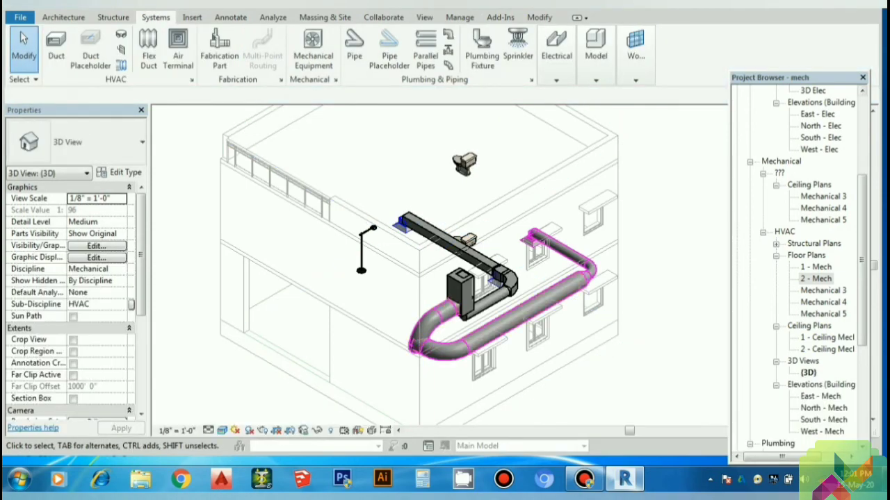
{"action": "key", "text": "b"}
{"action": "key", "text": "x"}
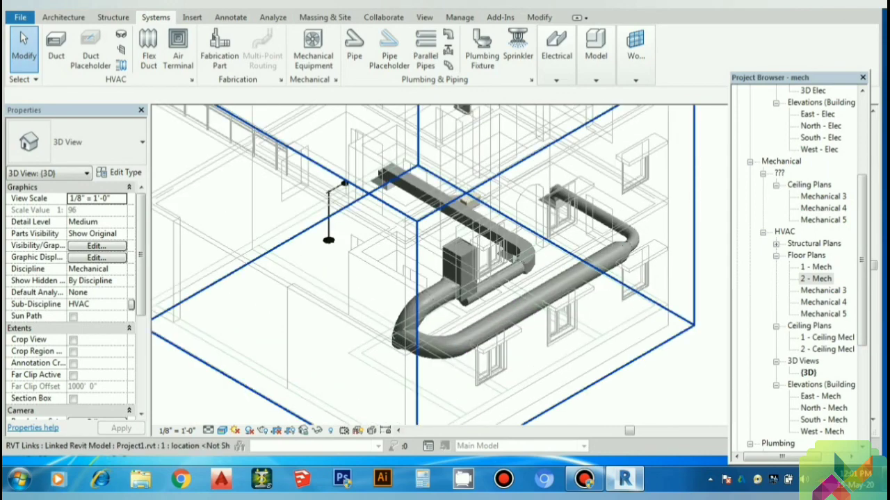